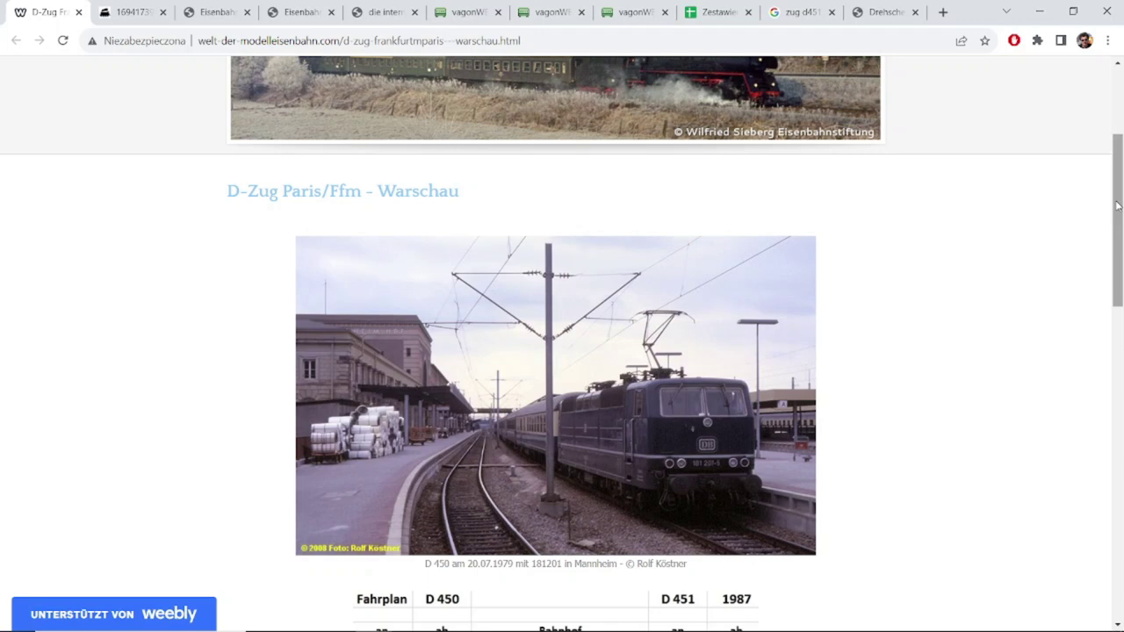
- Examine the 1987 timetable of trains D 450 and D 451 and the Mannheim photo above it
left_click_drag(1116, 204, 1111, 325)
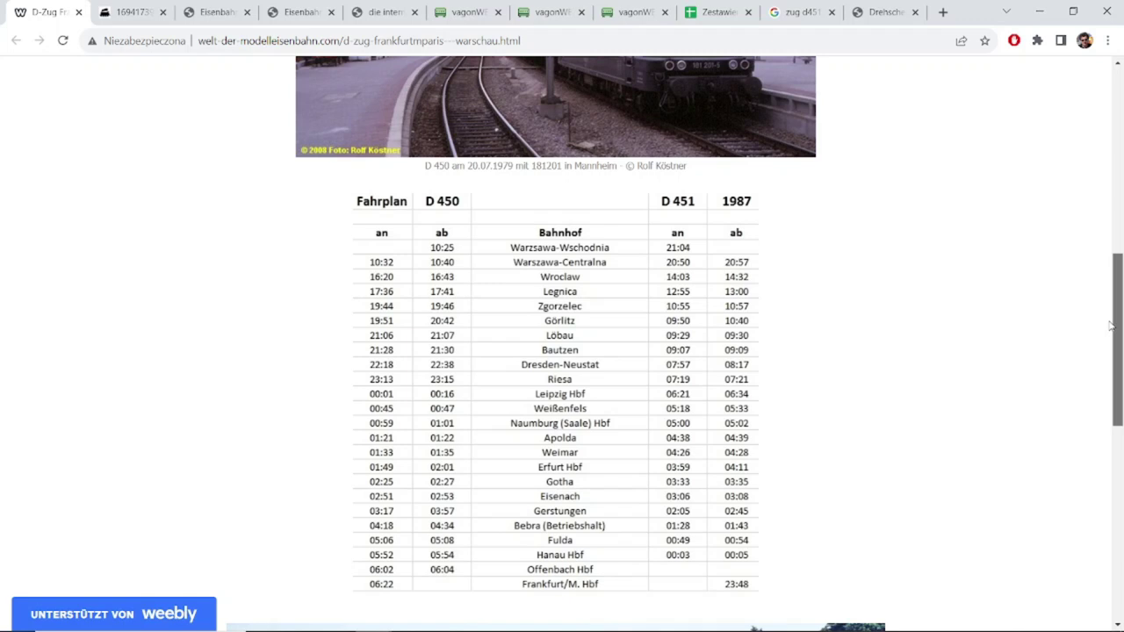
left_click_drag(1111, 326, 1111, 325)
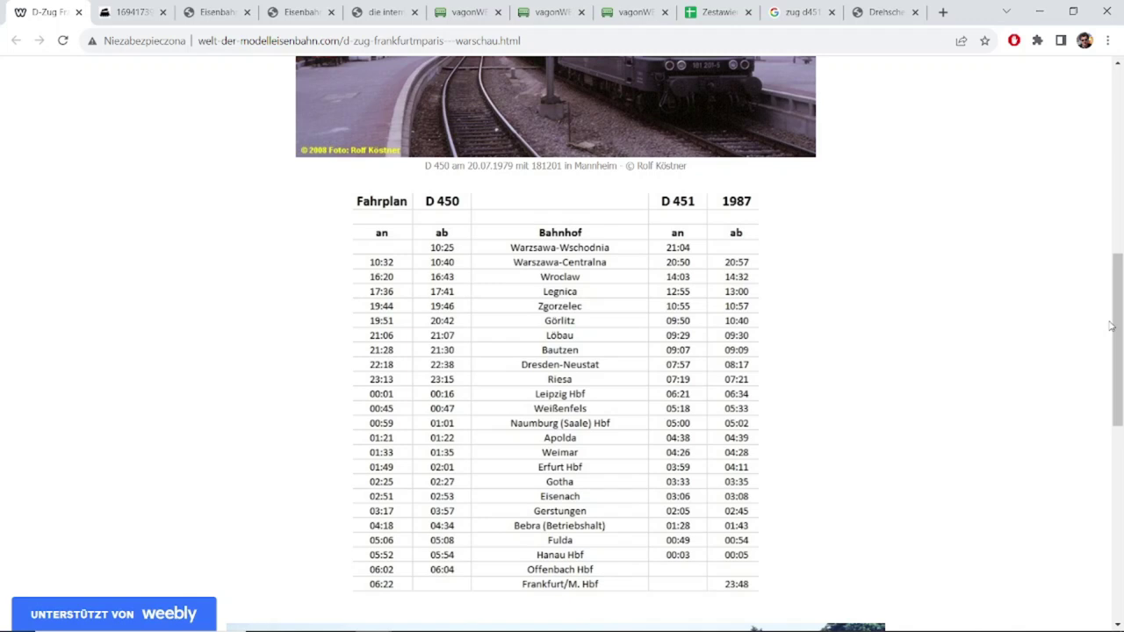
left_click_drag(1116, 326, 1121, 289)
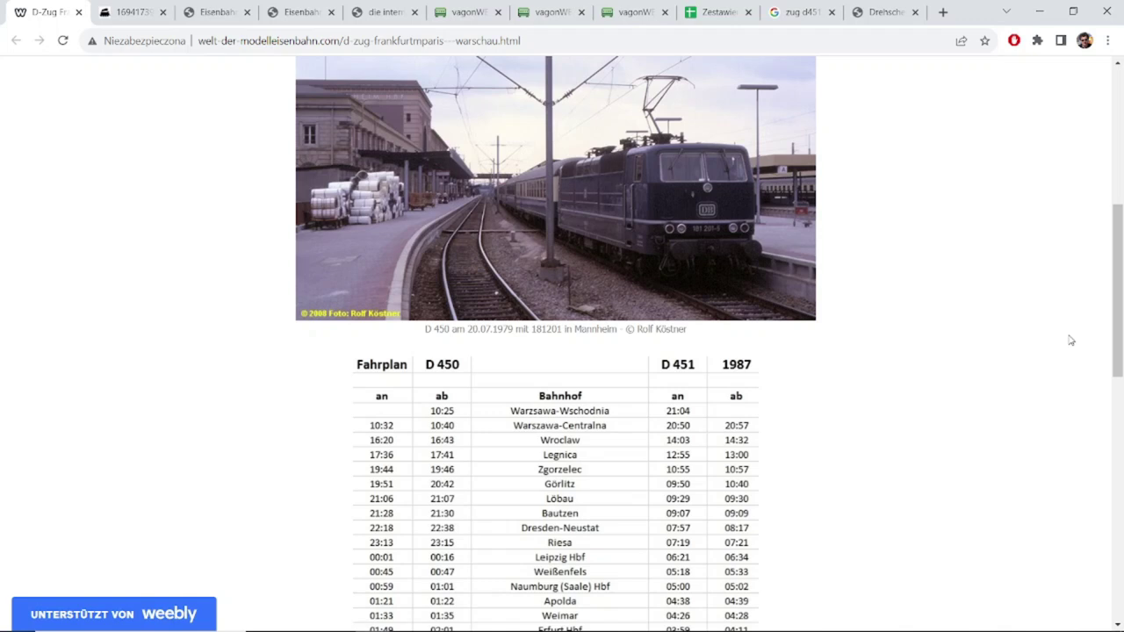
mouse_move(1121, 284)
left_mouse_down()
mouse_move(1120, 377)
mouse_move(1121, 292)
left_mouse_up()
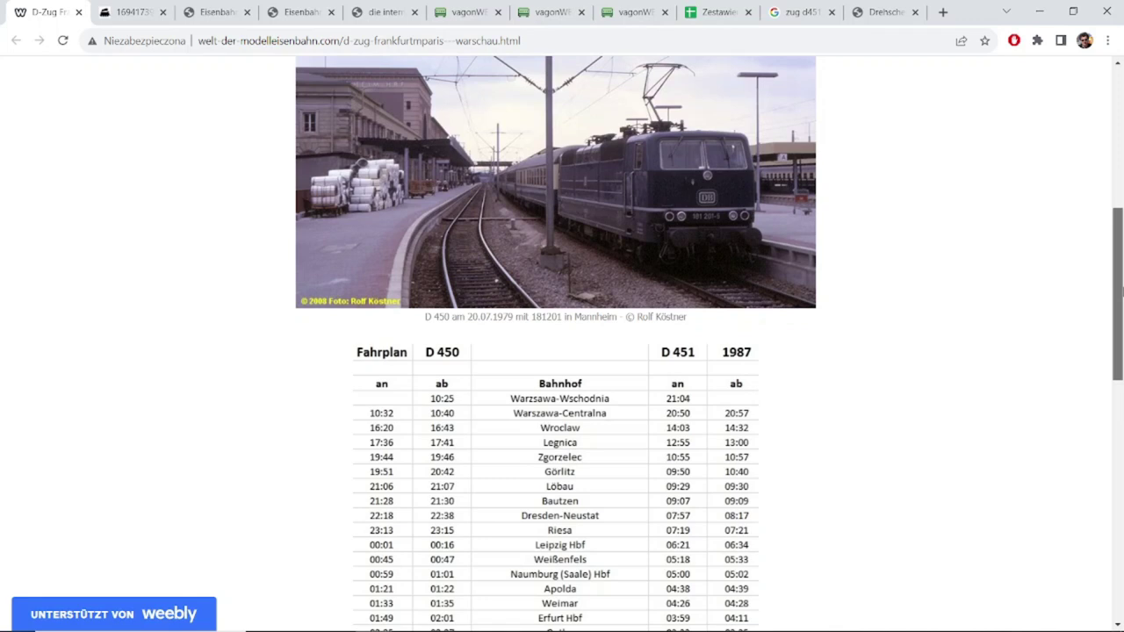
left_click_drag(1121, 291, 1121, 260)
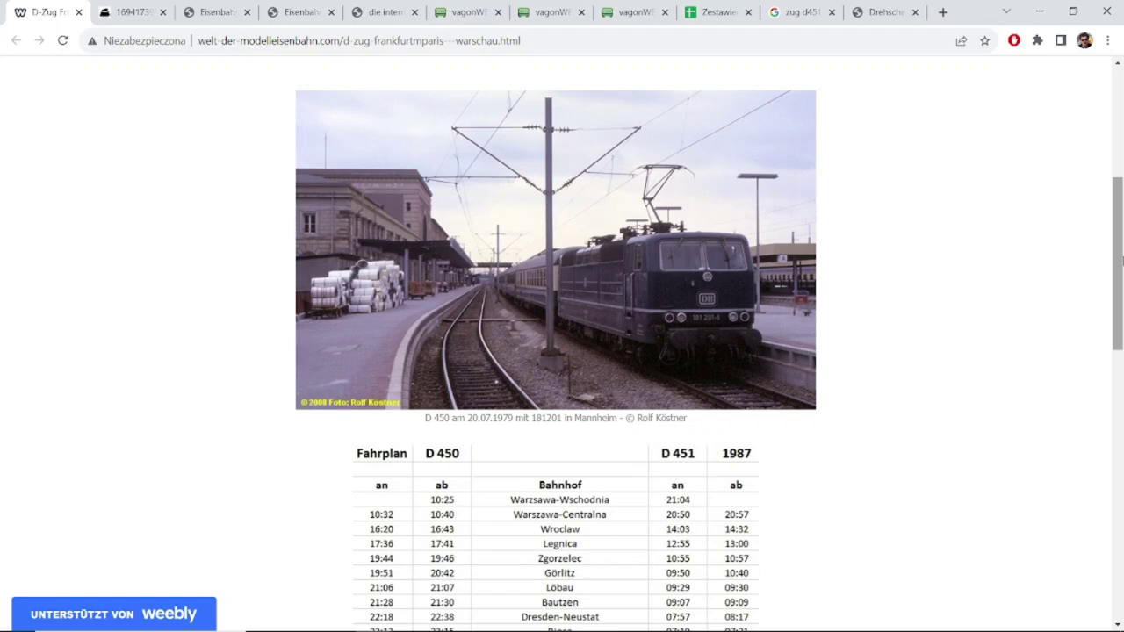
left_click_drag(1121, 262, 1122, 300)
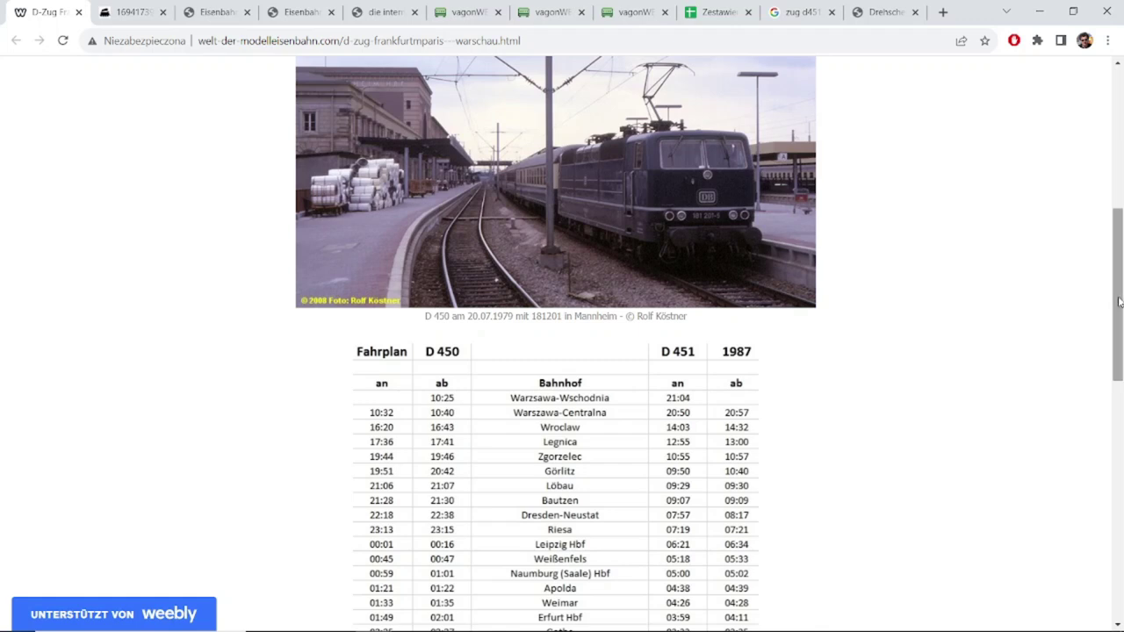
left_click_drag(1118, 302, 1115, 362)
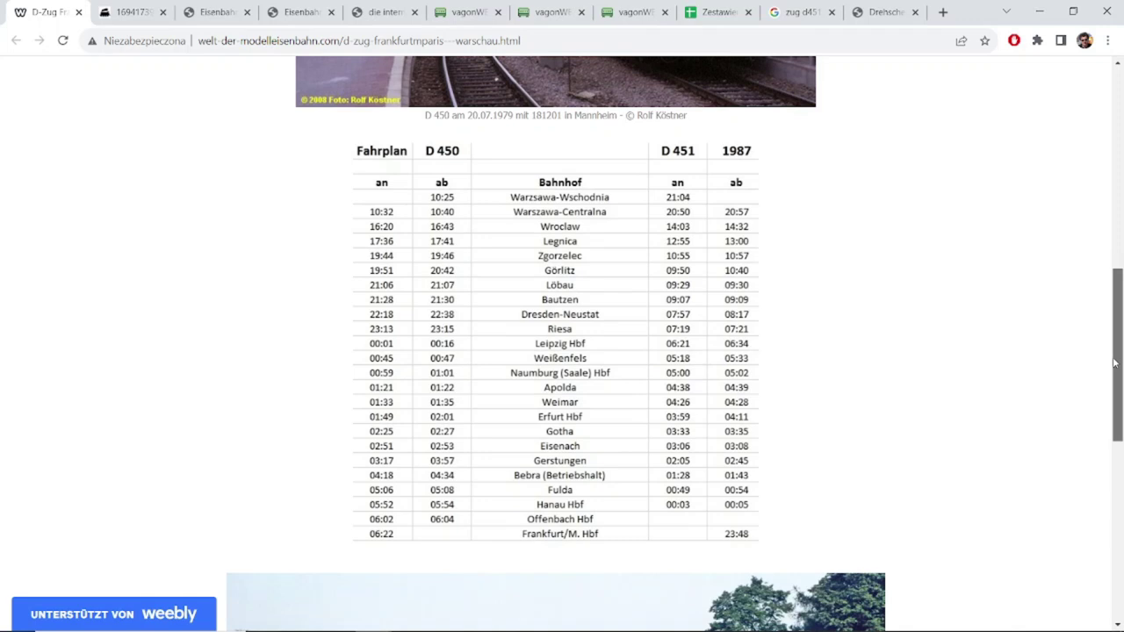
scroll(734, 232, "up", 3)
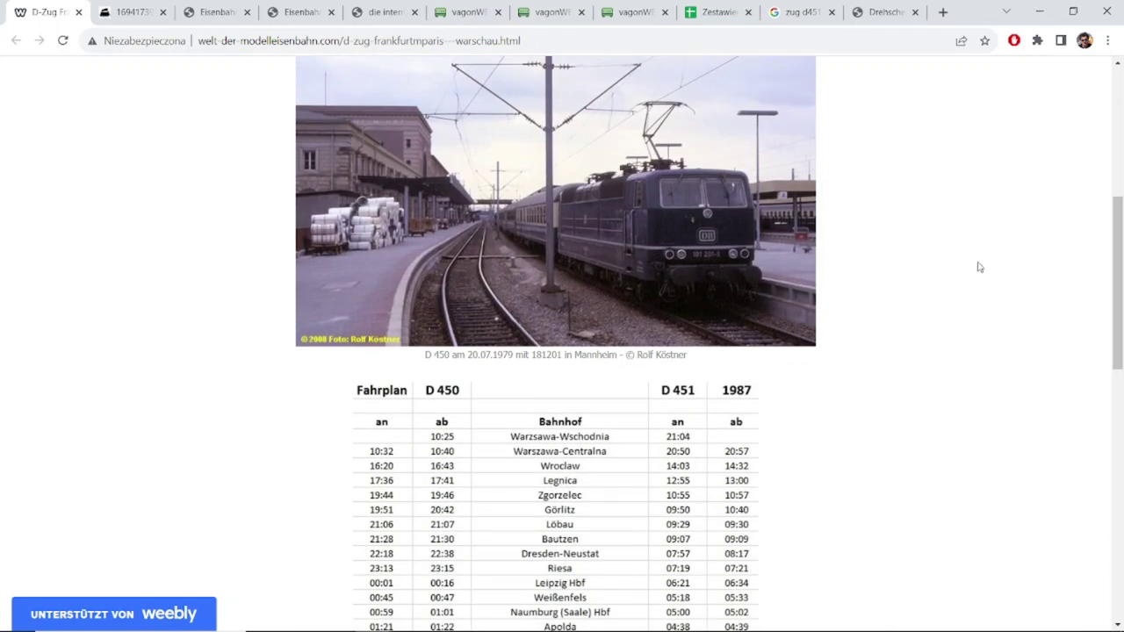
- View the D 451 photo with DR 132 577 below the timetable and the steam-hauled train photo from the modelarstwo.info forum
left_click_drag(1120, 290, 1121, 496)
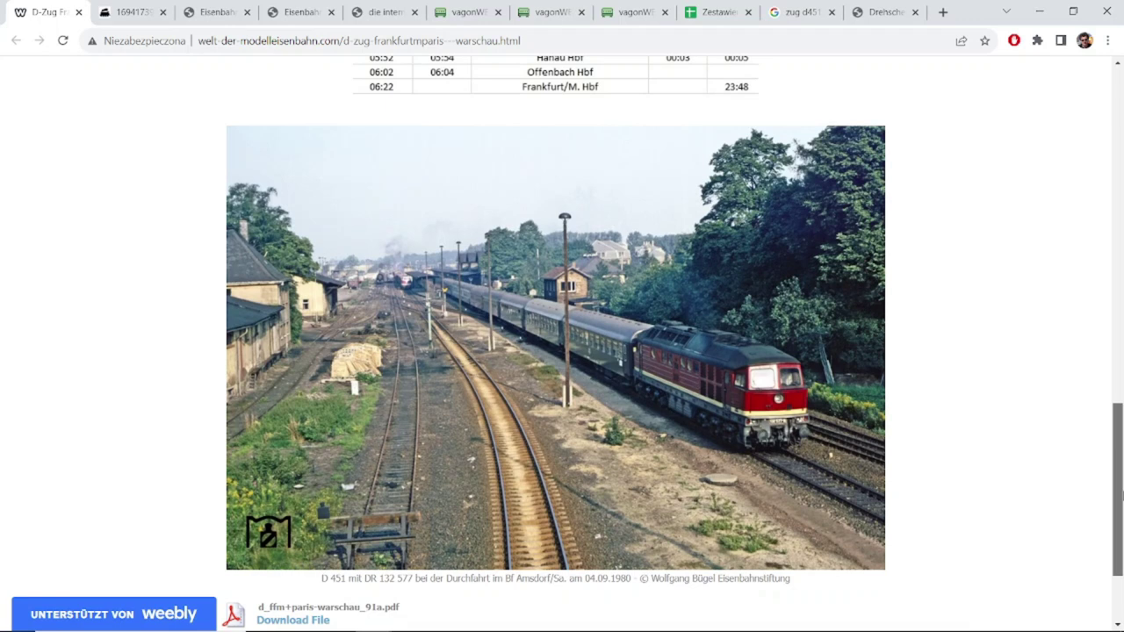
left_click_drag(1121, 496, 1121, 500)
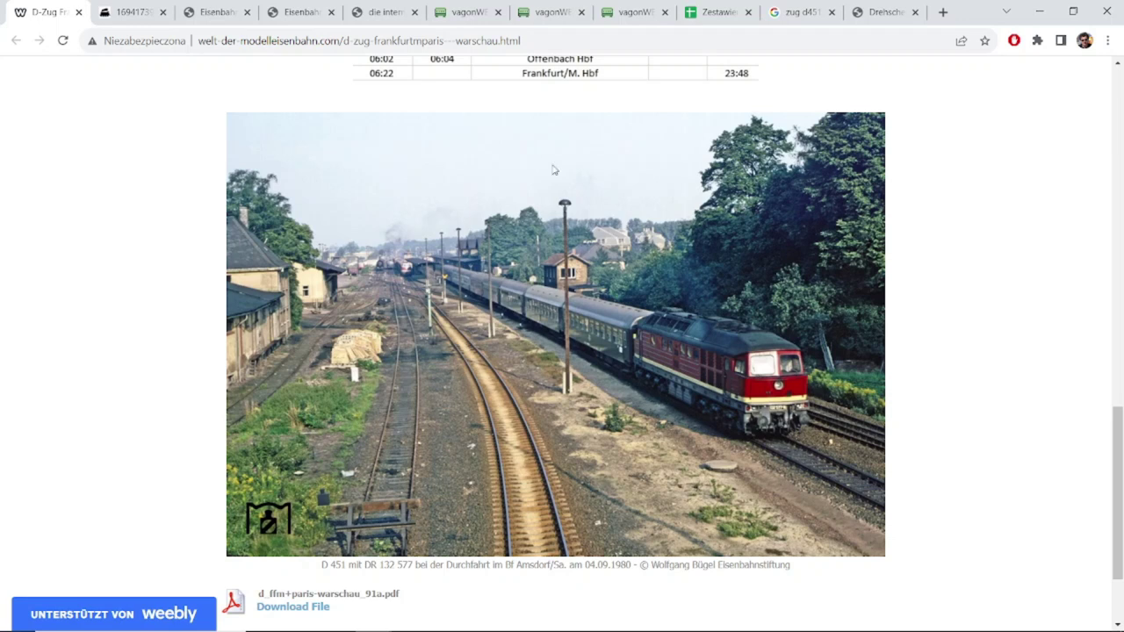
left_click(137, 15)
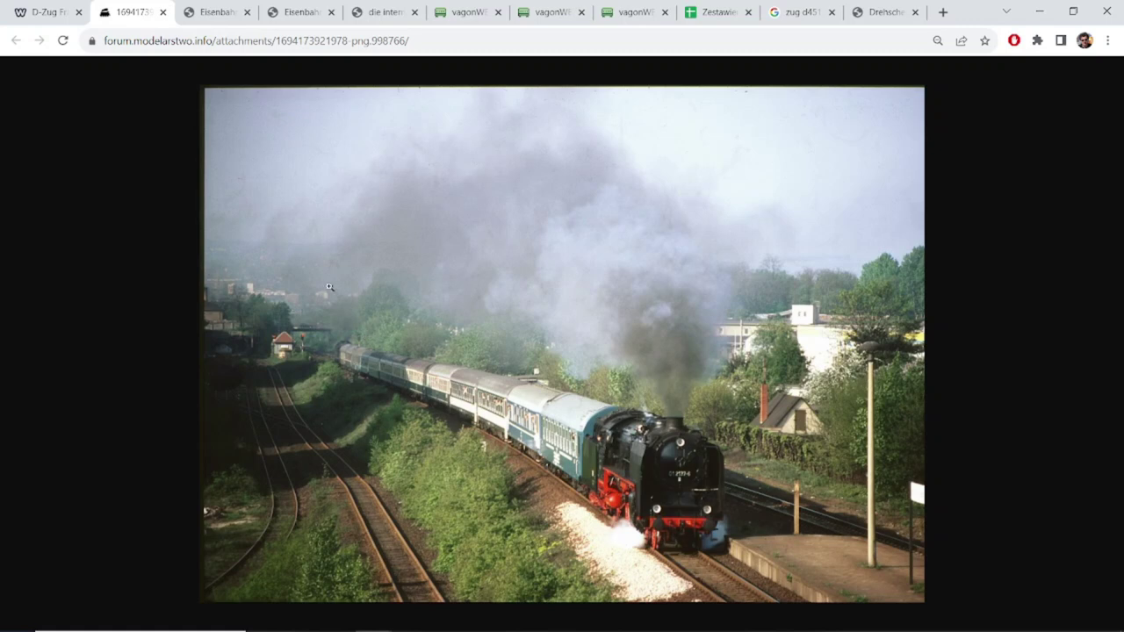
- View the May 1994 photo of 01 2137 from the Dresden-Neustadt - Görlitz page and the May 1995 D 451 photo near Hellerau
left_click(211, 12)
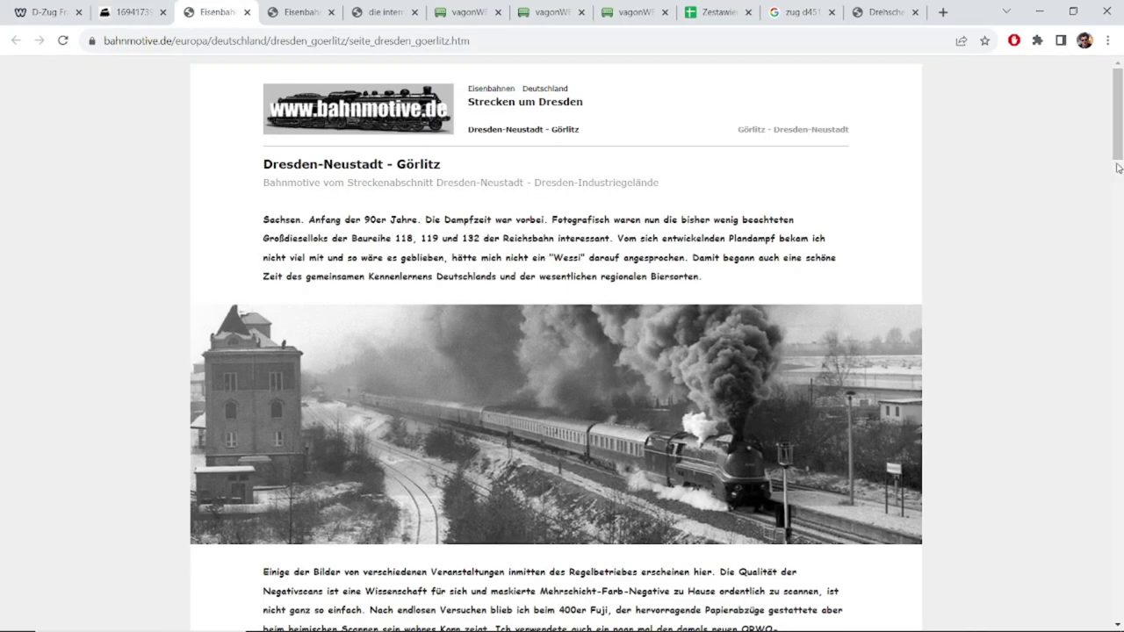
mouse_move(1118, 167)
left_mouse_down()
mouse_move(1118, 208)
mouse_move(1118, 185)
left_mouse_up()
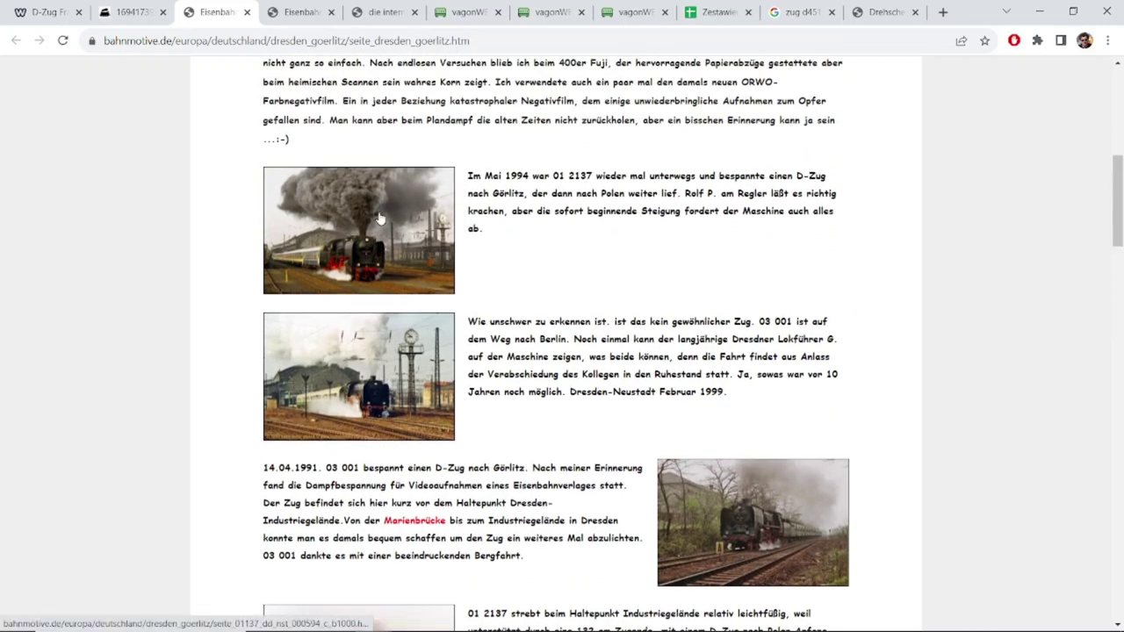
left_click(358, 230)
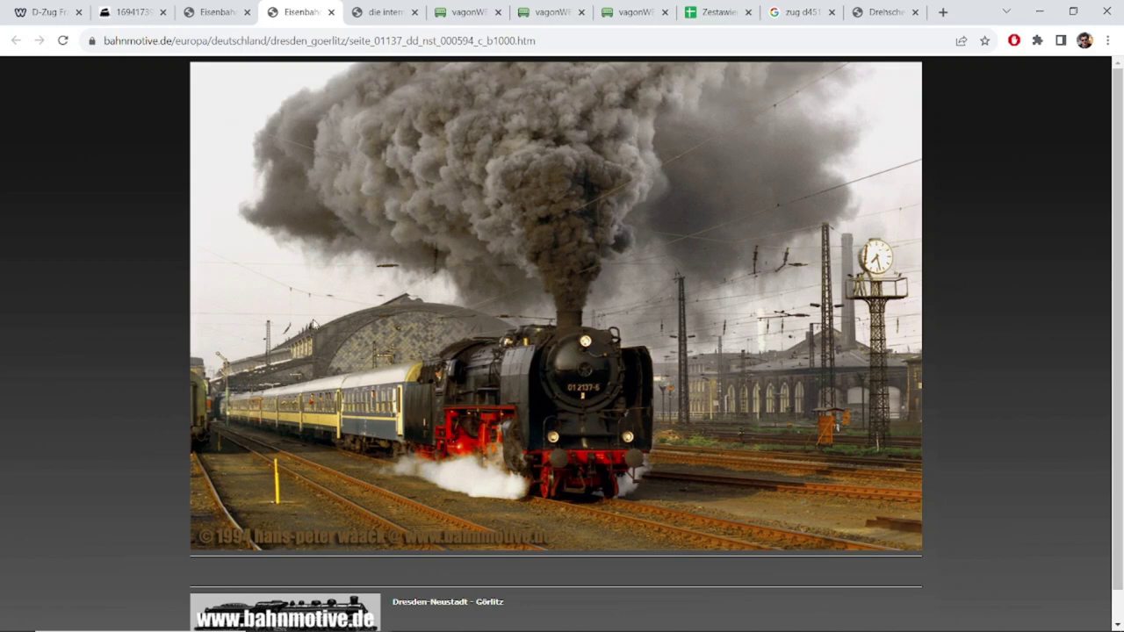
left_click(382, 12)
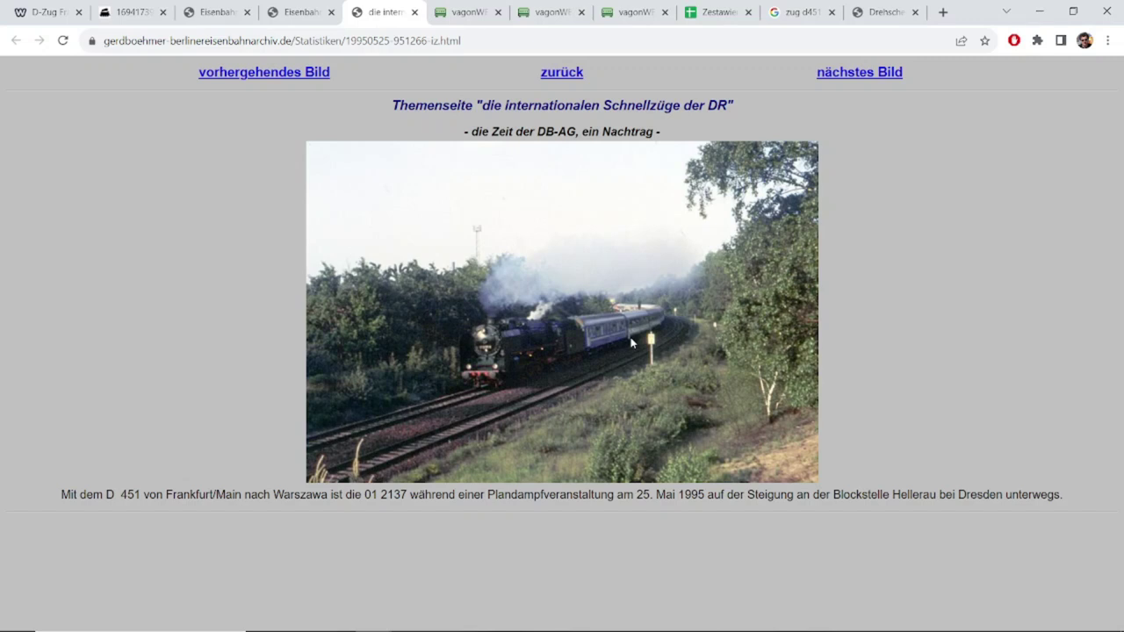
- Look through the vagonWEB list of historical DB train compositions for 1995/1996
left_click(453, 10)
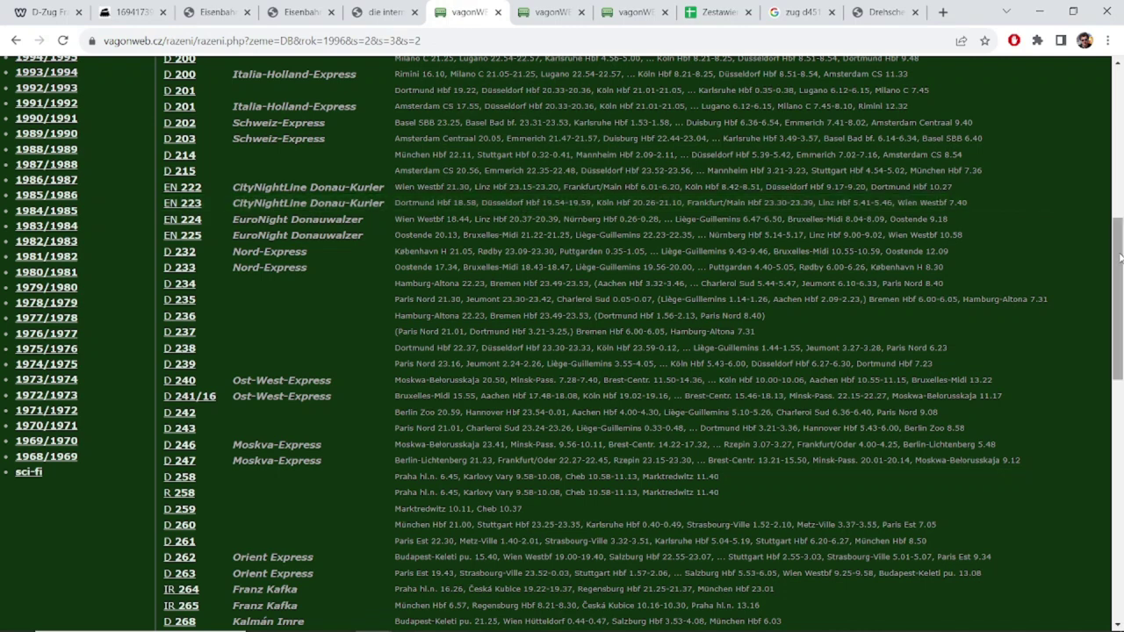
left_click_drag(1120, 256, 1122, 103)
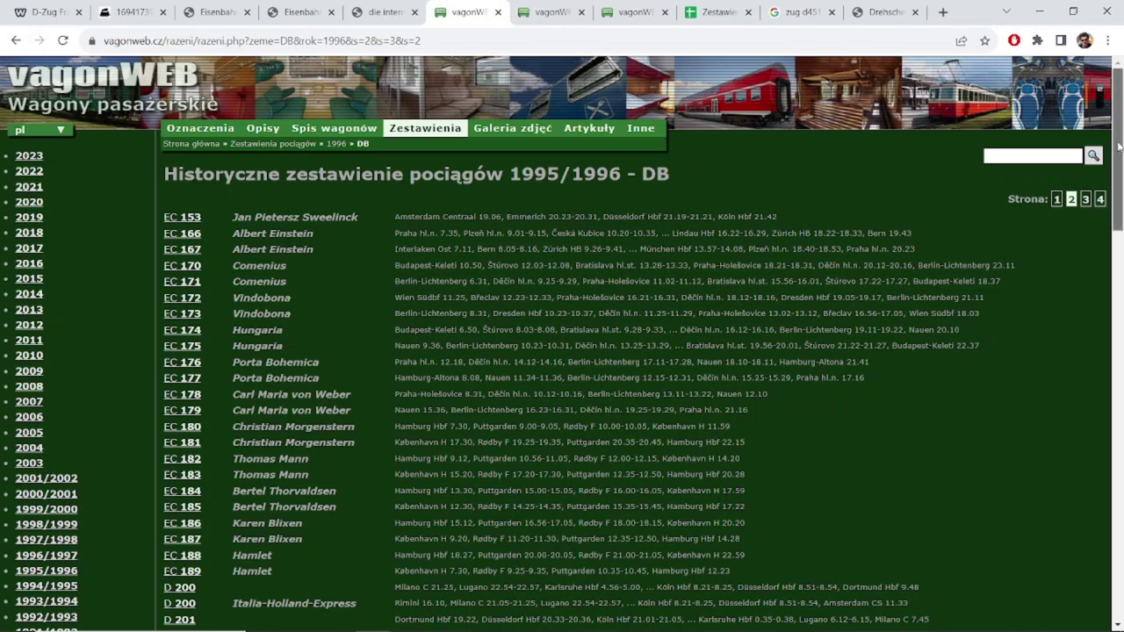
mouse_move(1118, 147)
left_mouse_down()
mouse_move(1109, 244)
mouse_move(1122, 149)
left_mouse_up()
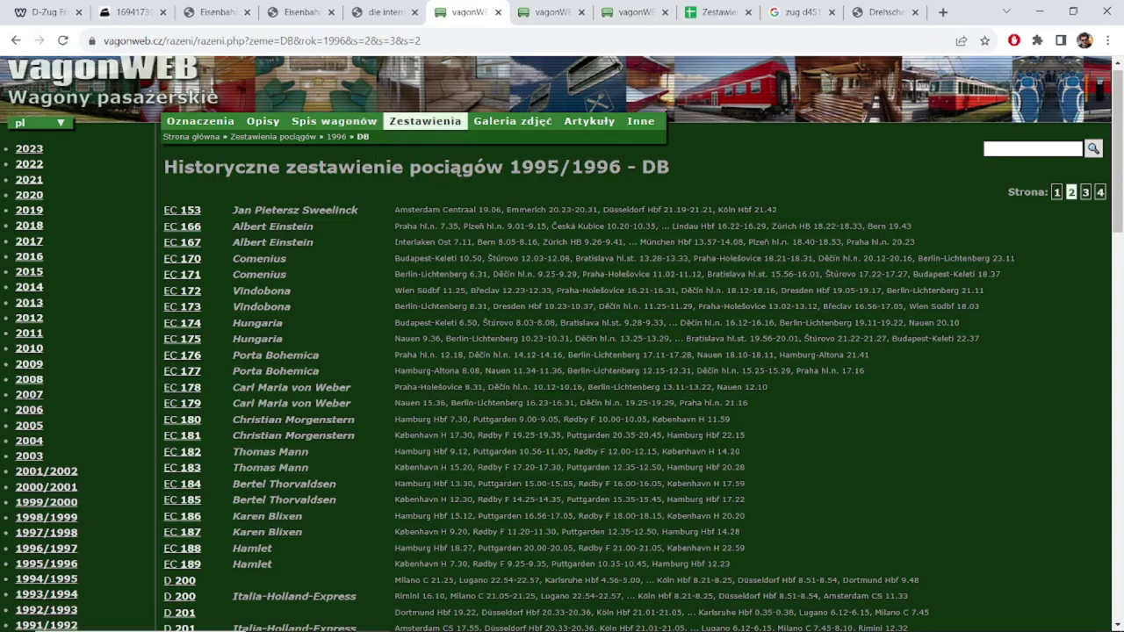
left_click_drag(1112, 141, 1104, 357)
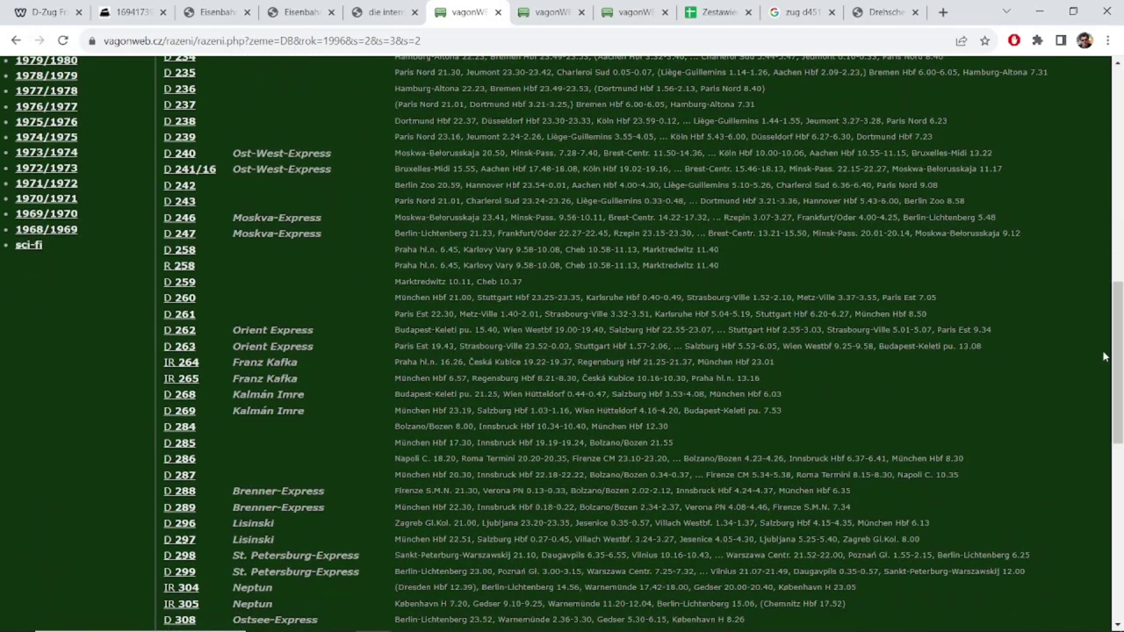
- Examine the vagonWEB page for D 451 in 1995/1996, including its route, locomotives and first cars
left_click(549, 12)
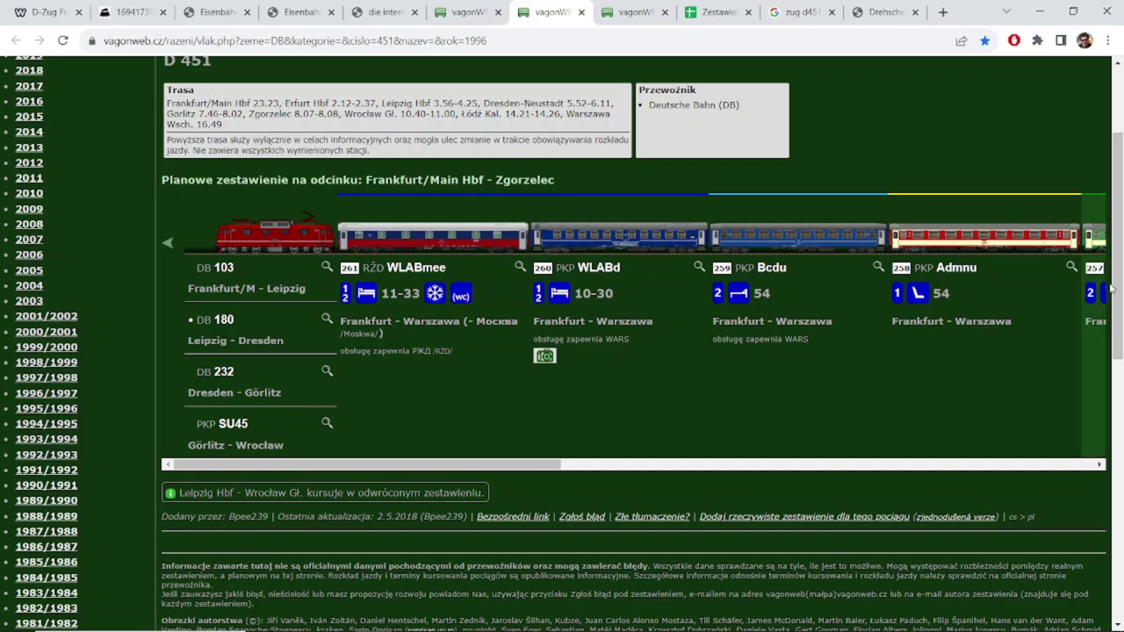
scroll(228, 334, "up", 2)
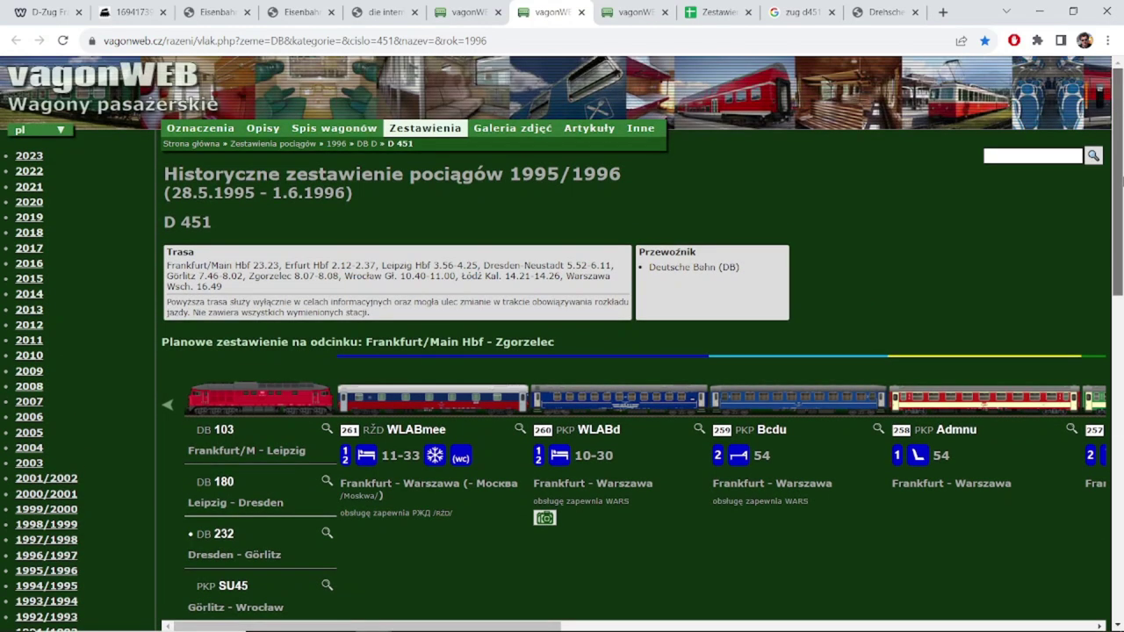
scroll(562, 351, "down", 3)
scroll(562, 351, "up", 3)
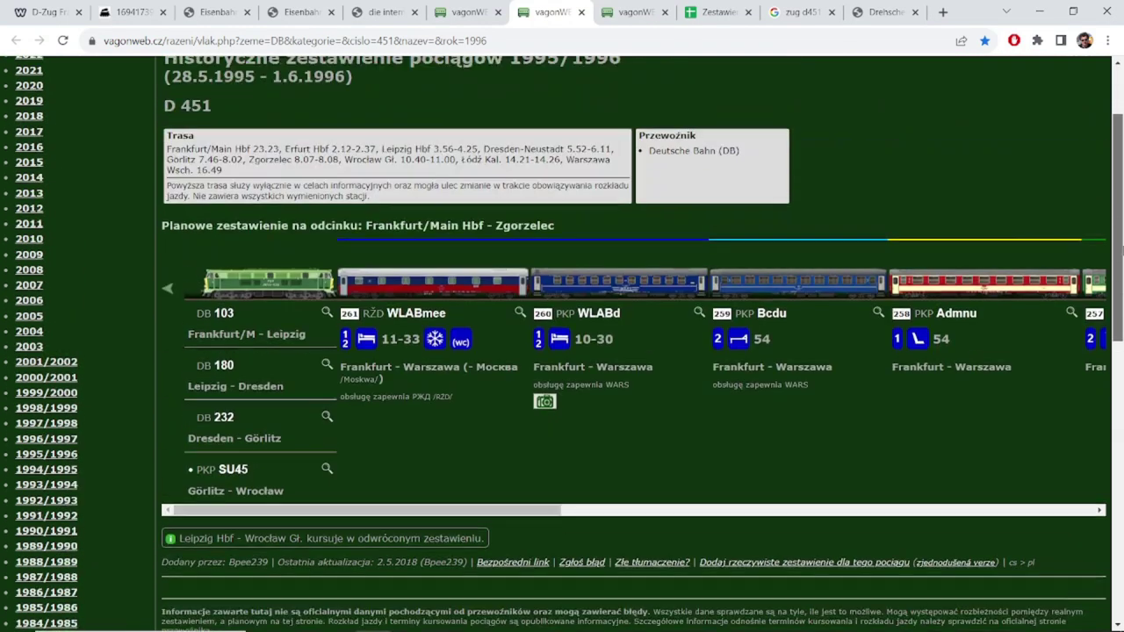
scroll(1121, 239, "down", 5)
scroll(1121, 239, "up", 5)
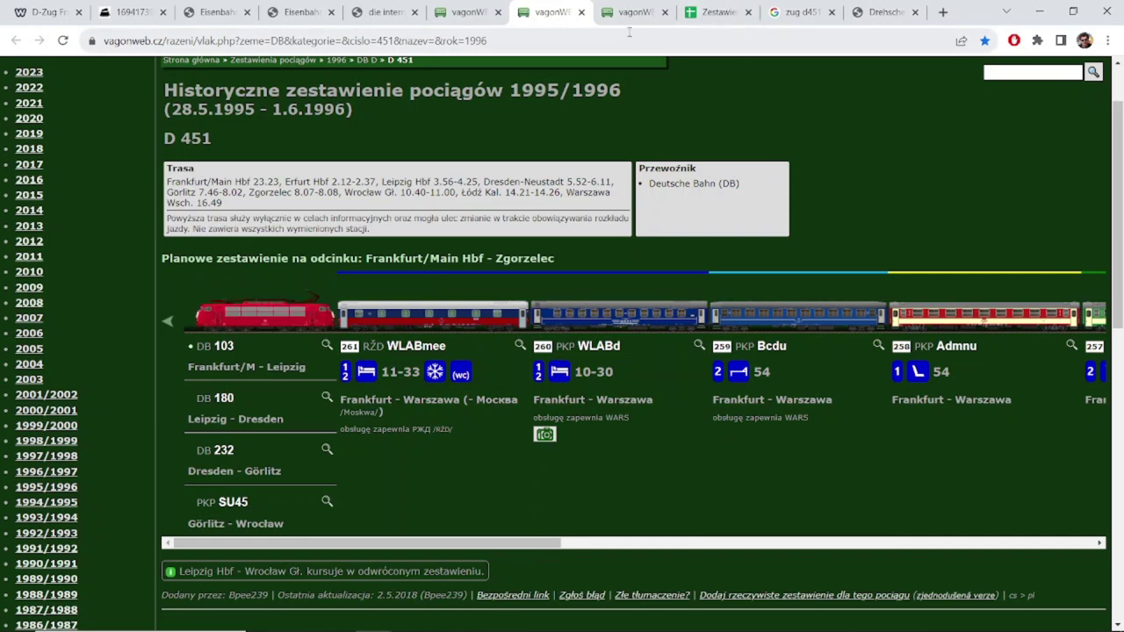
- Examine the 1995/1996 route and planned composition of the Ost-West-Express 241/16 on vagonWEB
mouse_move(625, 14)
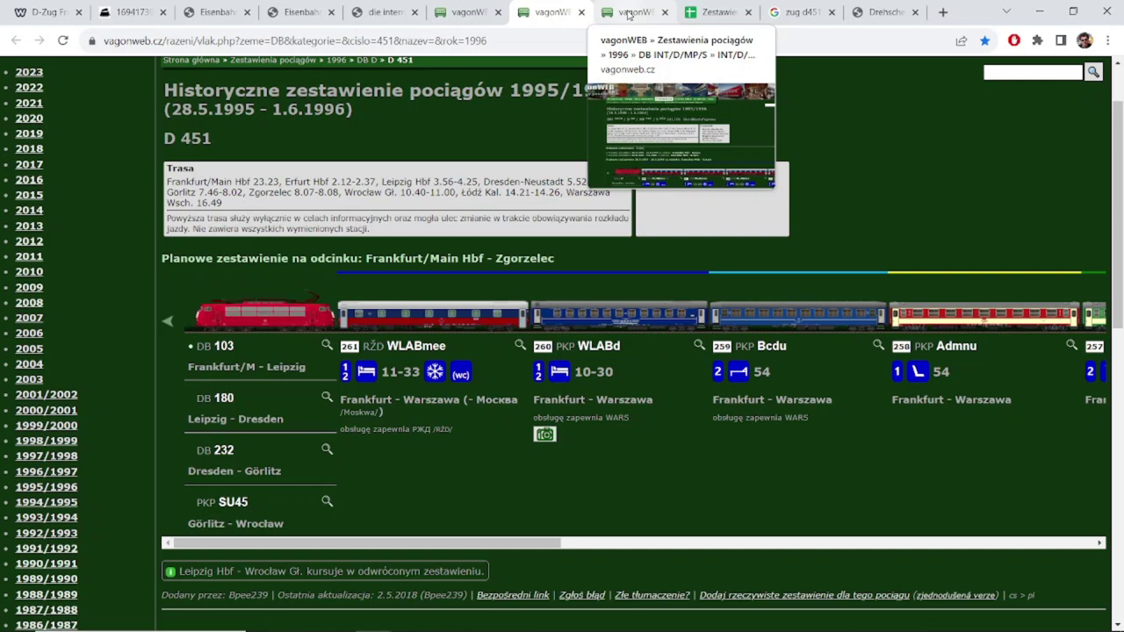
left_click(628, 14)
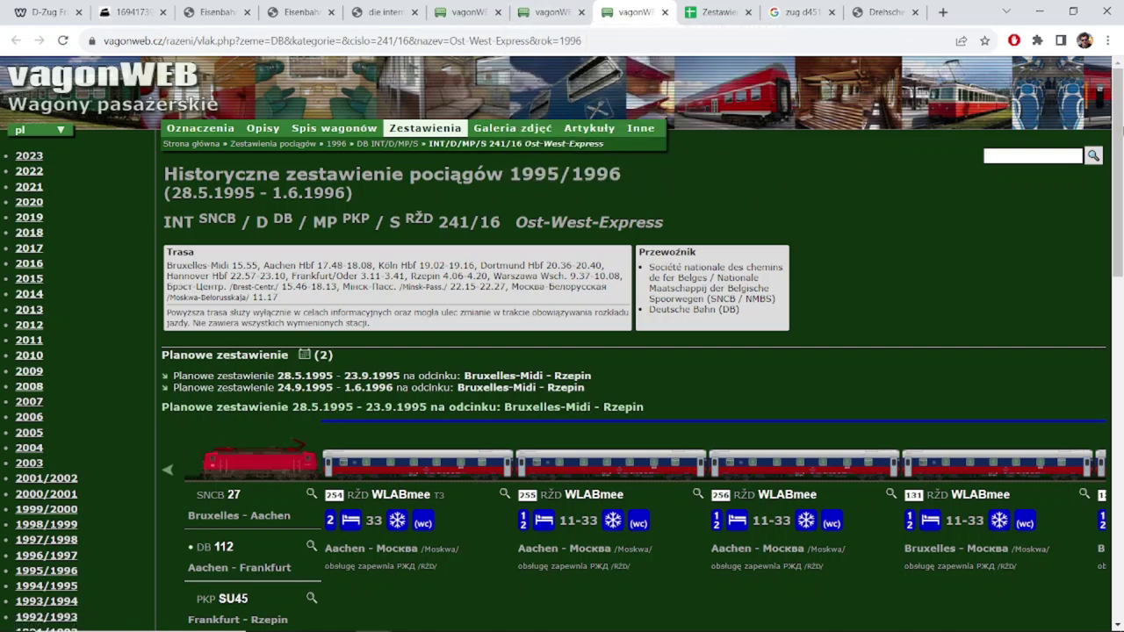
scroll(1108, 223, "down", 2)
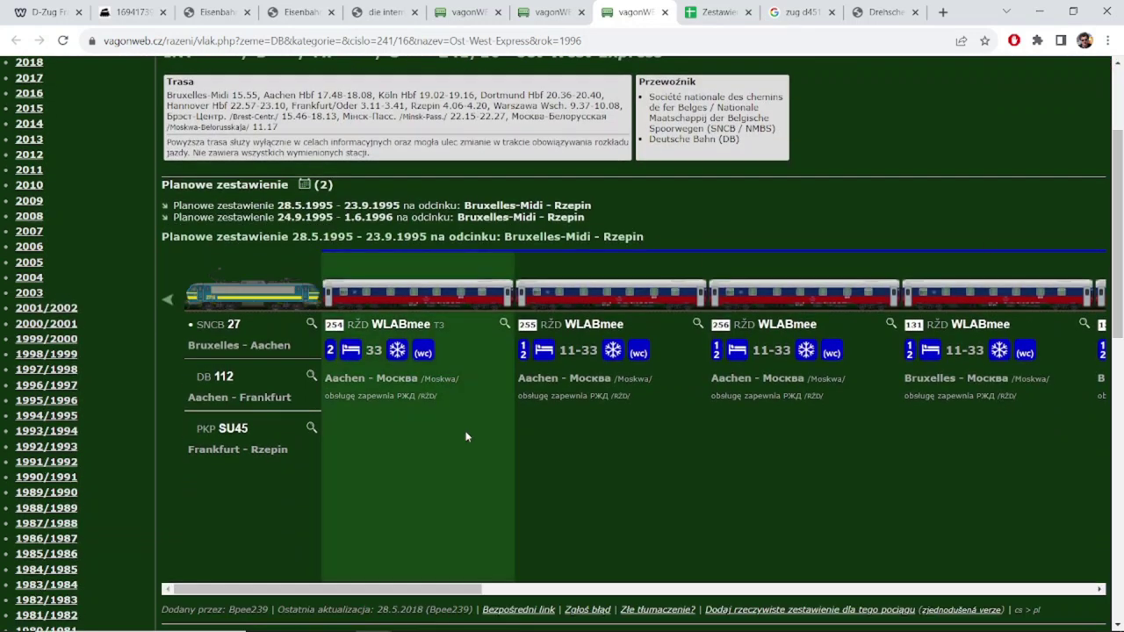
left_click_drag(408, 594, 367, 594)
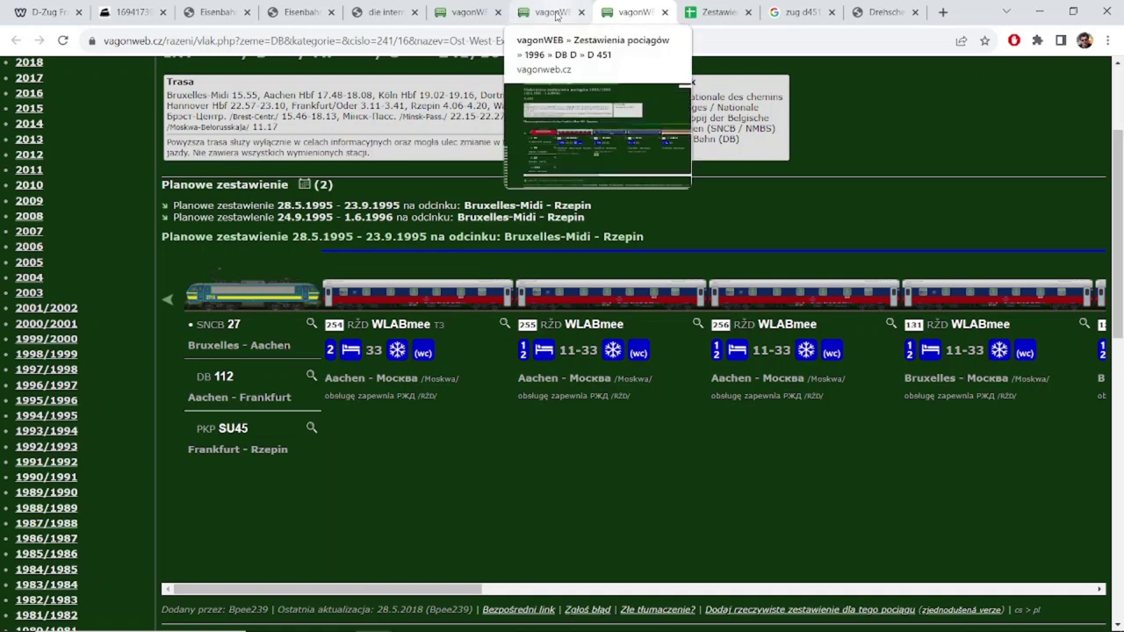
- Close the Ost-West-Express page and examine the cars further along the D 451 composition
left_click(665, 13)
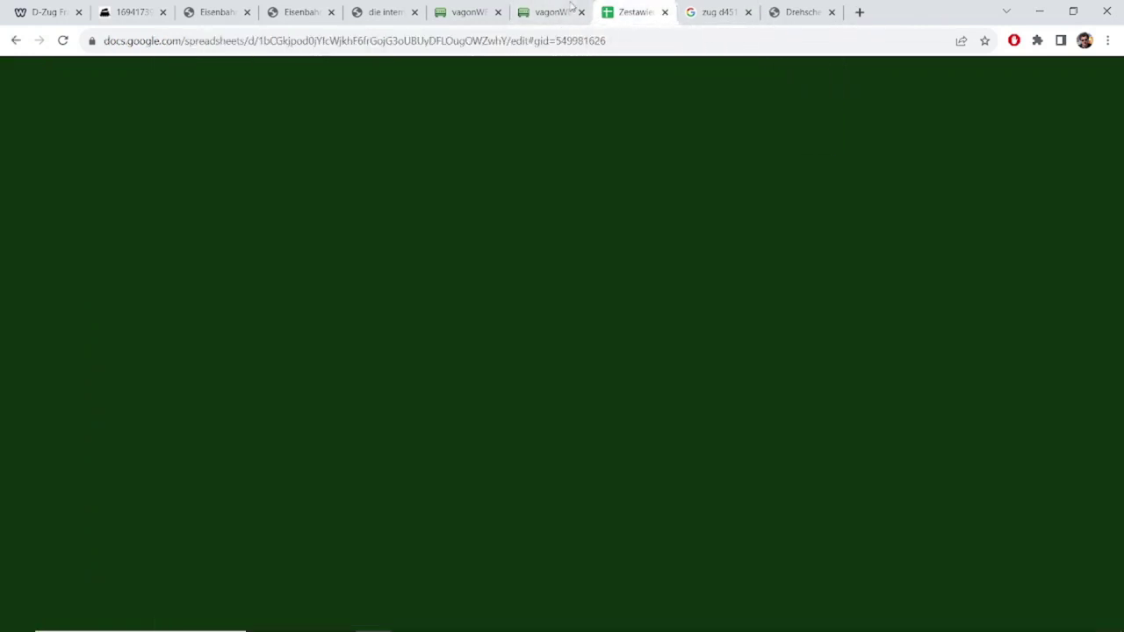
left_click(546, 12)
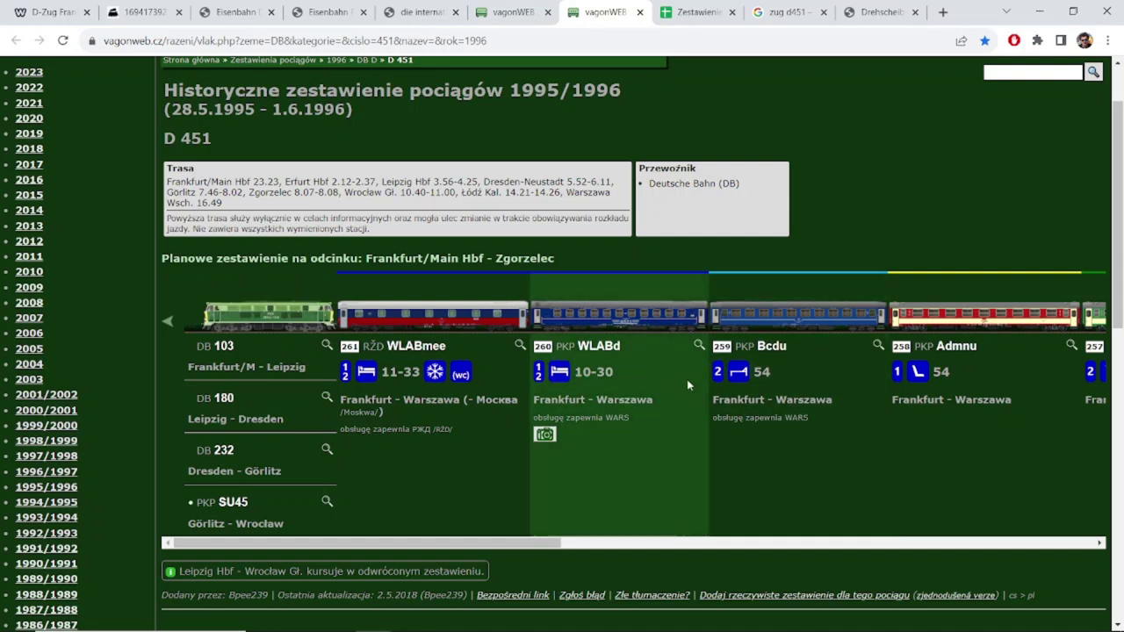
left_click_drag(439, 545, 589, 500)
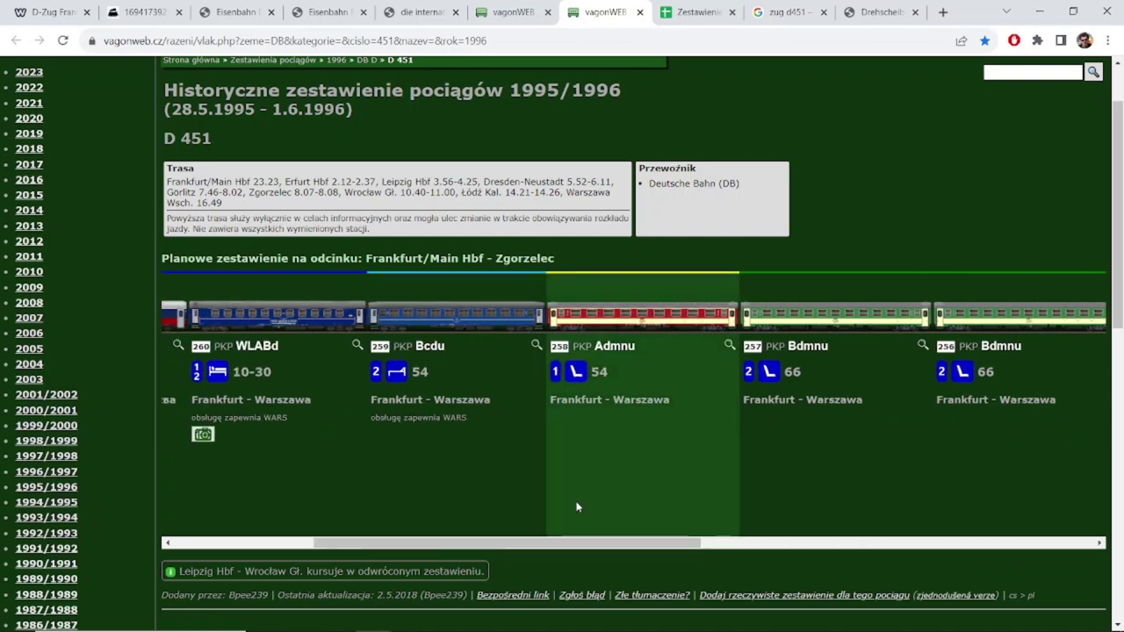
- Review the D 451 photo near Hellerau and the 01 2137 photo, and close the Dresden-Neustadt - Görlitz overview page
left_click(416, 12)
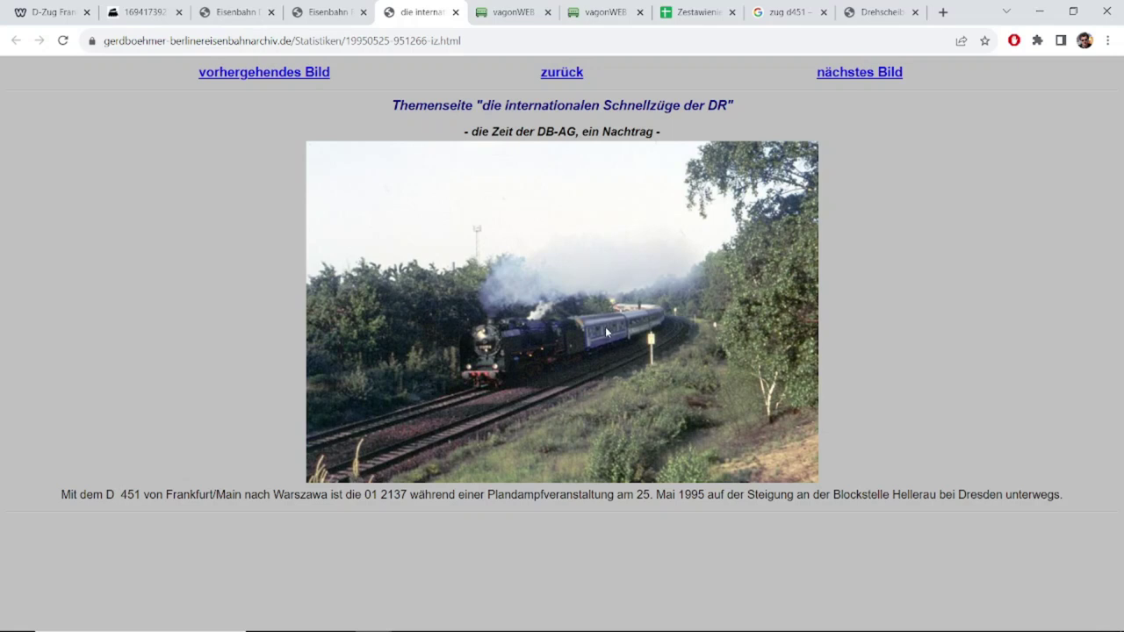
left_click(344, 11)
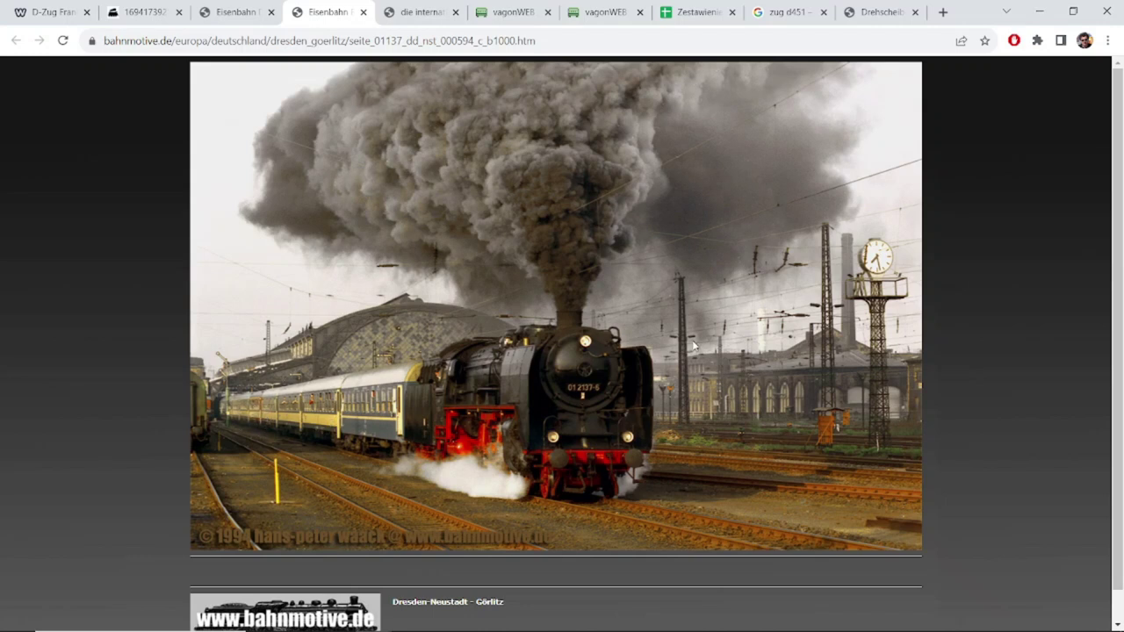
scroll(1119, 147, "down", 1)
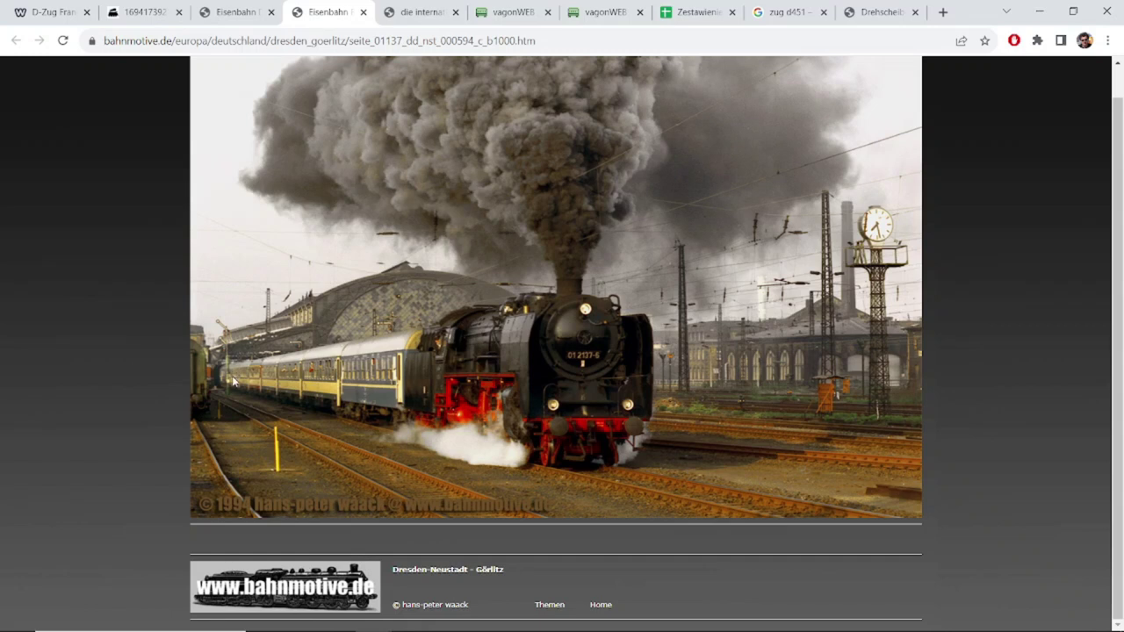
left_click(248, 11)
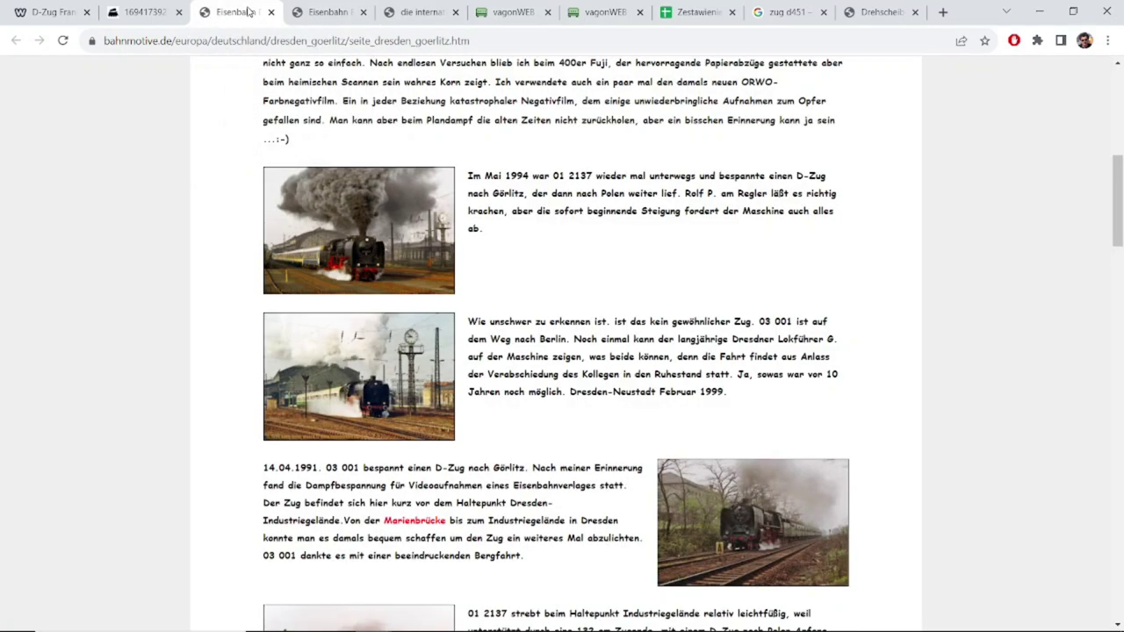
left_click(270, 12)
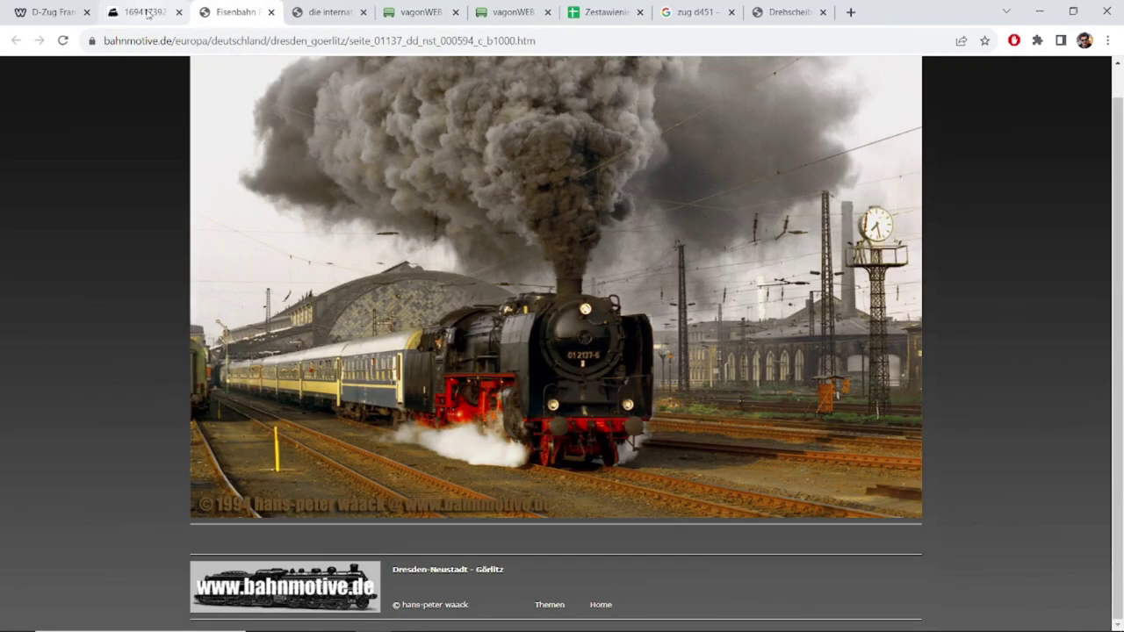
- Review the forum photo of the steam-hauled train and return to the first cars of the D 451 composition on vagonWEB
left_click(154, 11)
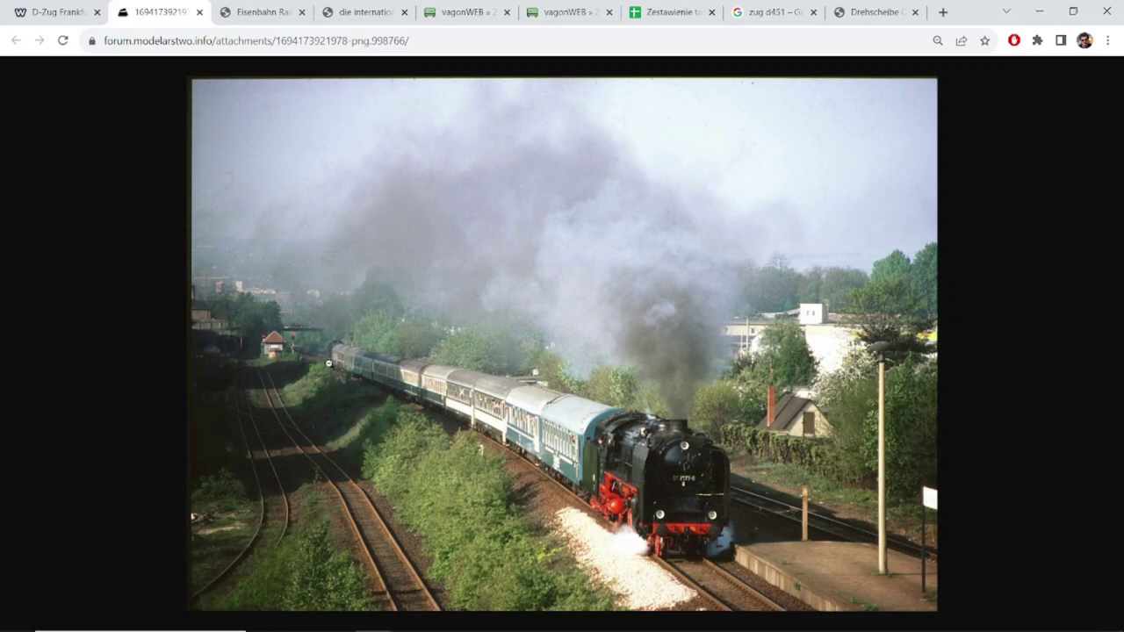
left_click(491, 12)
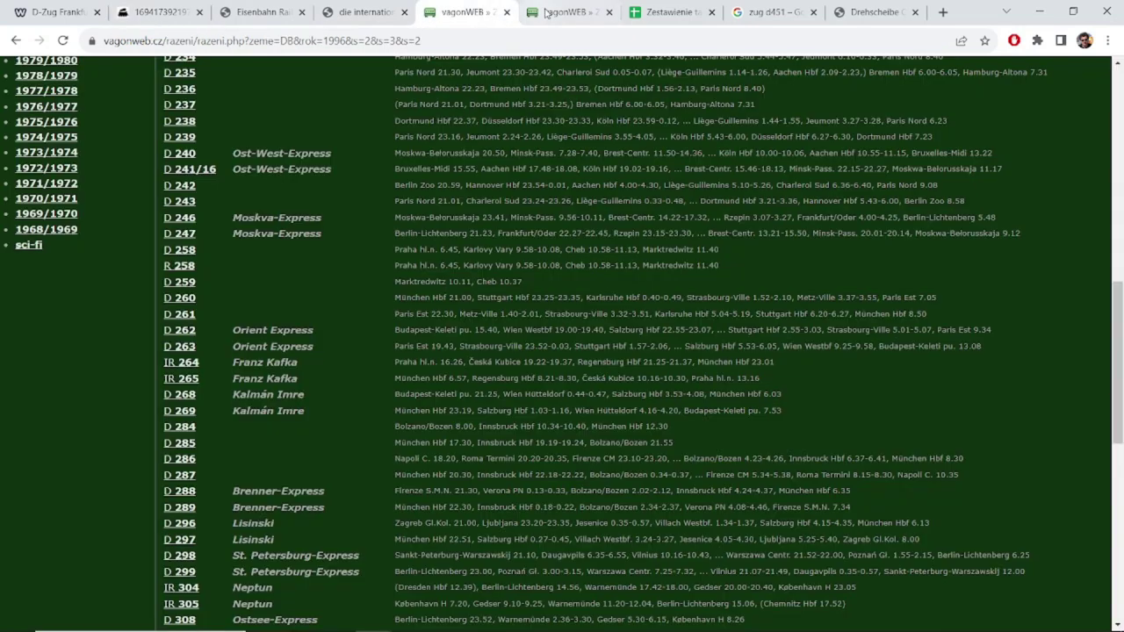
left_click(546, 12)
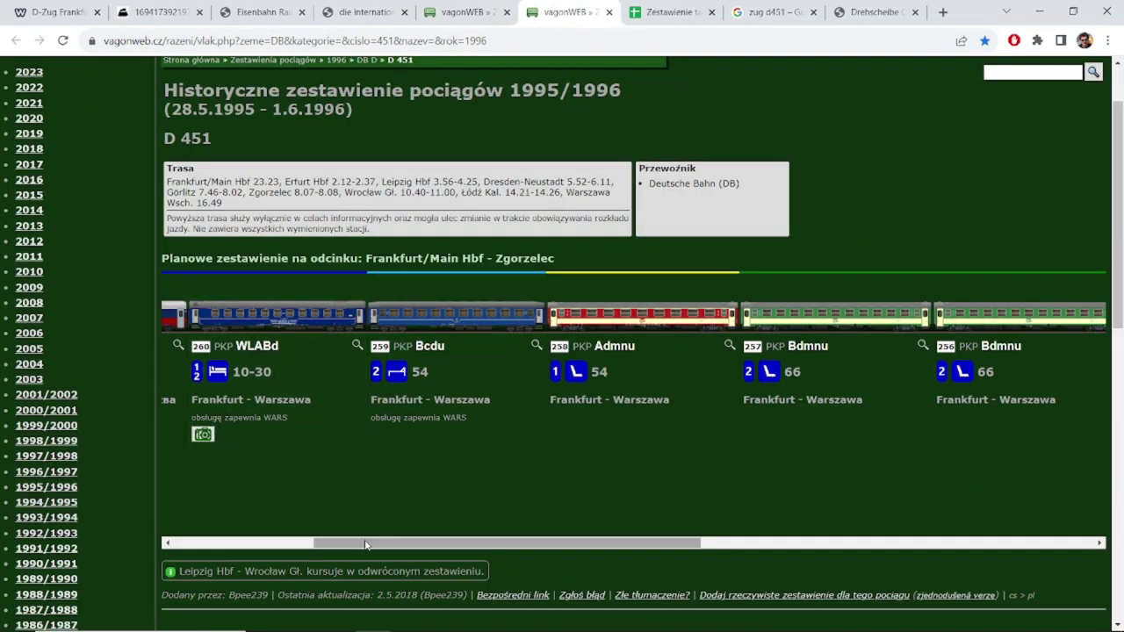
left_click_drag(365, 545, 213, 545)
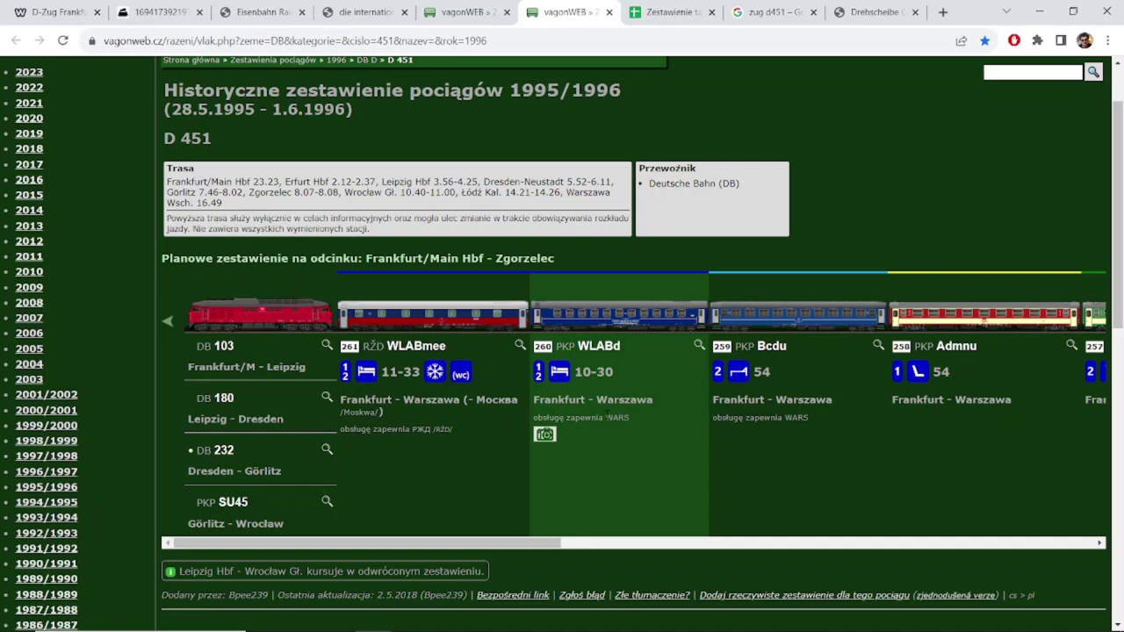
- Switch to the Zestawienie taboru spreadsheet and check the manufacturer and catalogue number of the first WLABd sleeping car
left_click(661, 17)
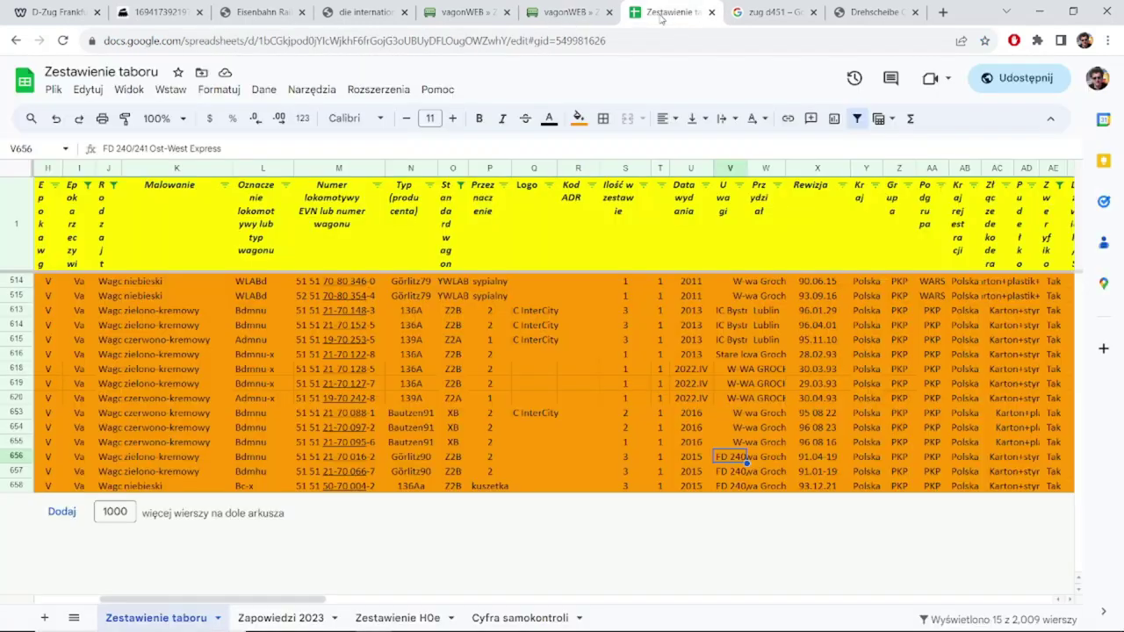
left_click(117, 298)
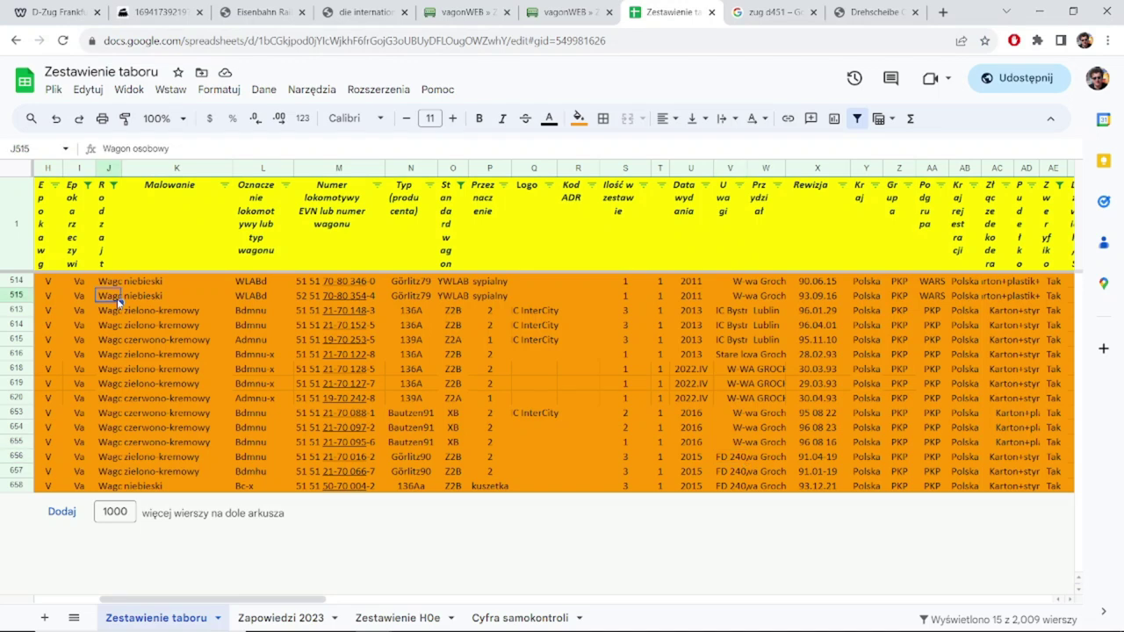
key("Up")
key("Home")
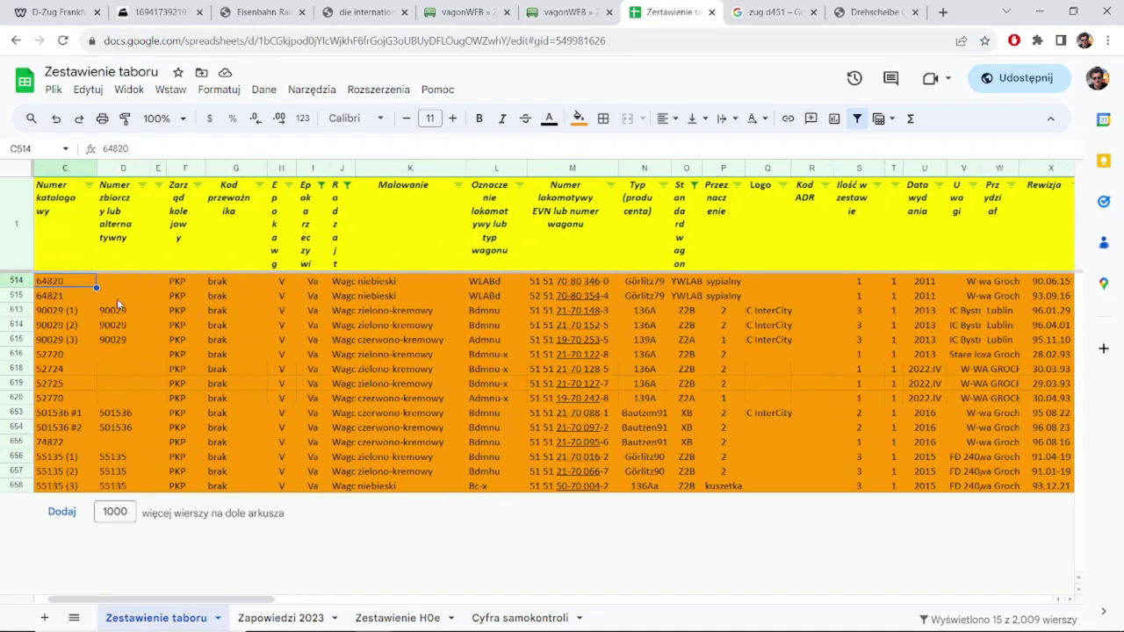
key("Left")
key("Left")
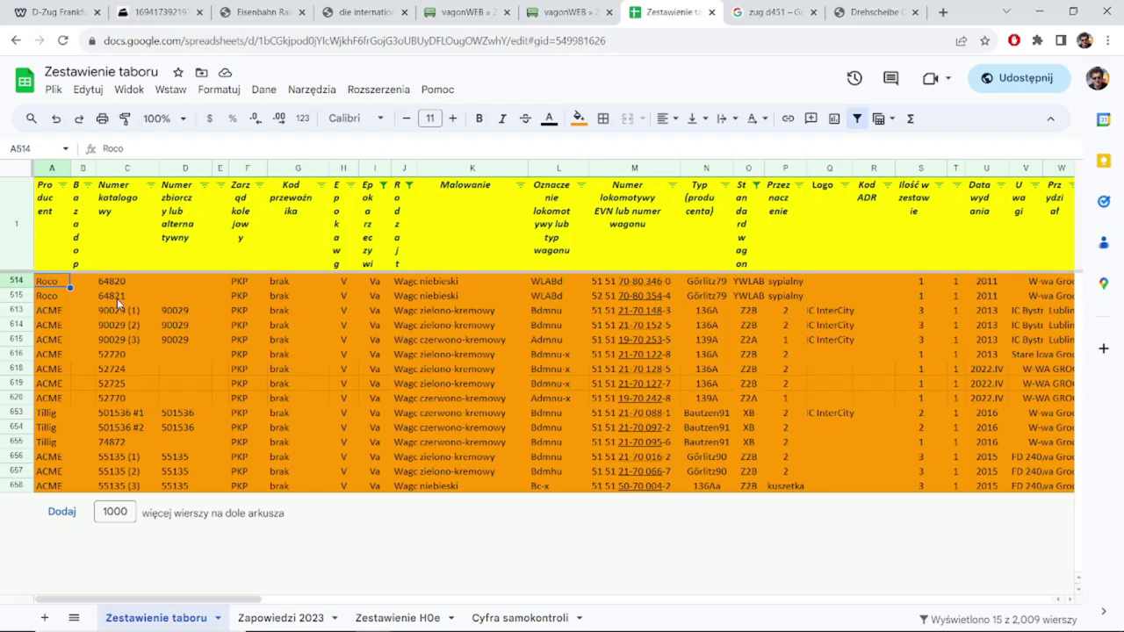
- Check the type designation and car number of the Roco 64820 sleeping car
key("Right")
key("Right")
key("Right")
key("Right")
key("Right")
key("Right")
key("Right")
key("Right")
key("Right")
key("Right")
key("Right")
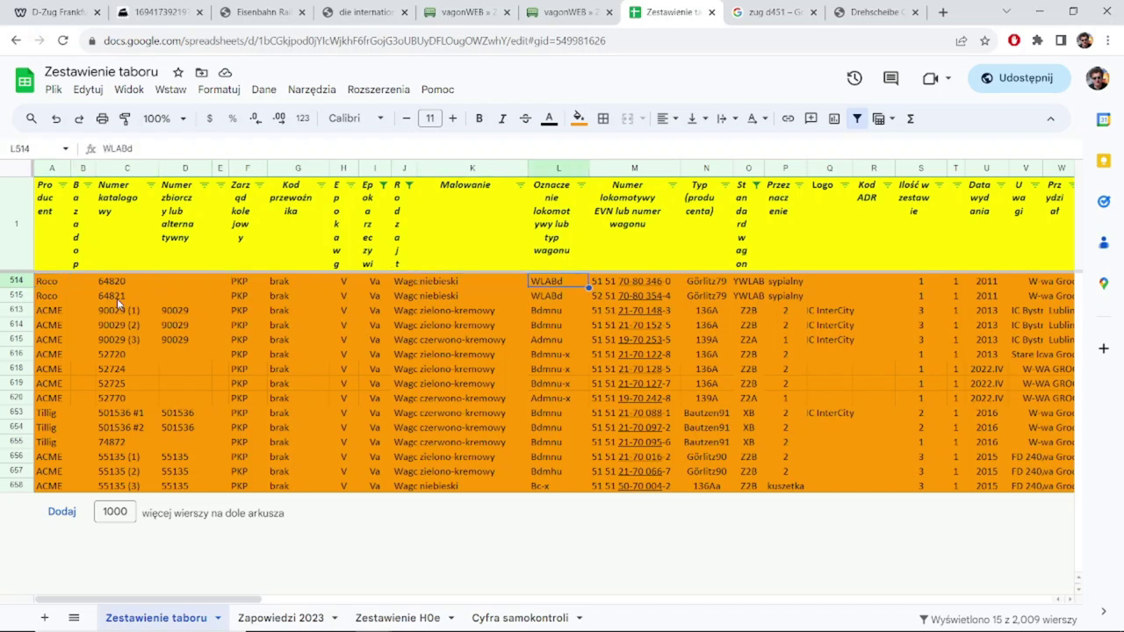
key("Right")
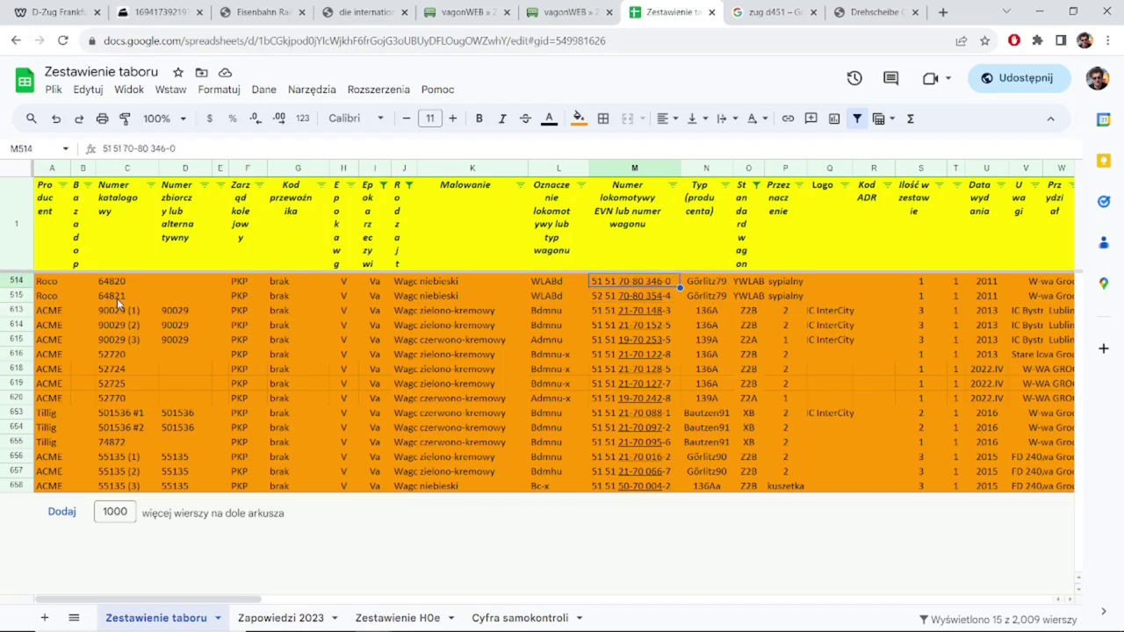
- Follow the Roco 64820 row to its revision date and compare it with that of Roco 64821
key("Right")
key("Right")
key("Right")
key("Right")
key("Right")
key("Right")
key("Right")
key("Right")
key("Right")
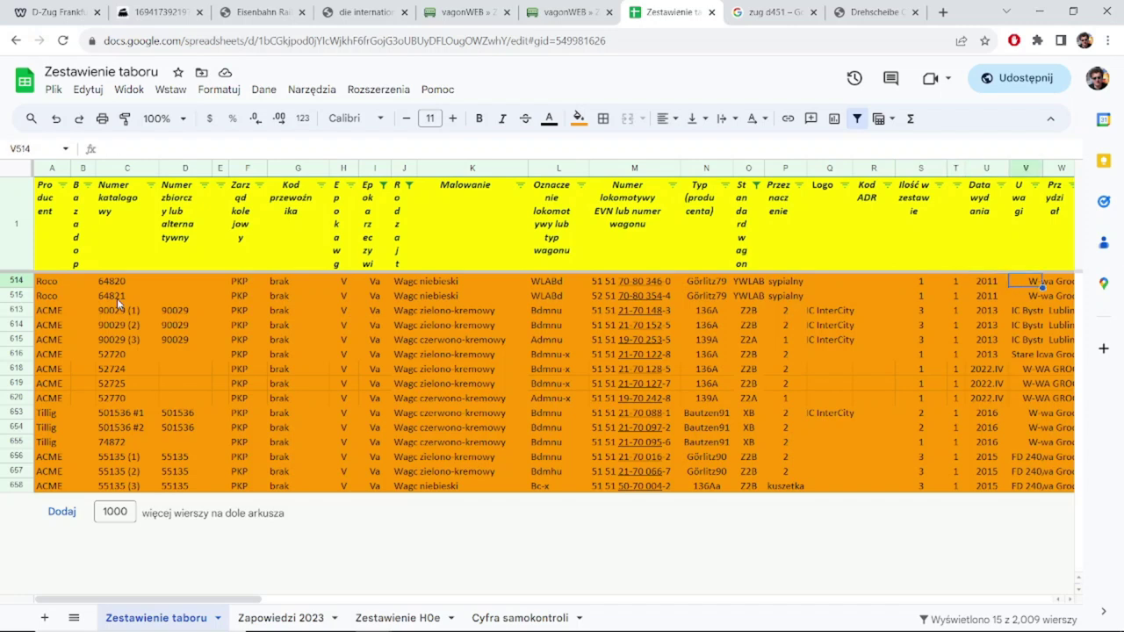
key("Right")
key("Right")
key("Right")
key("Right")
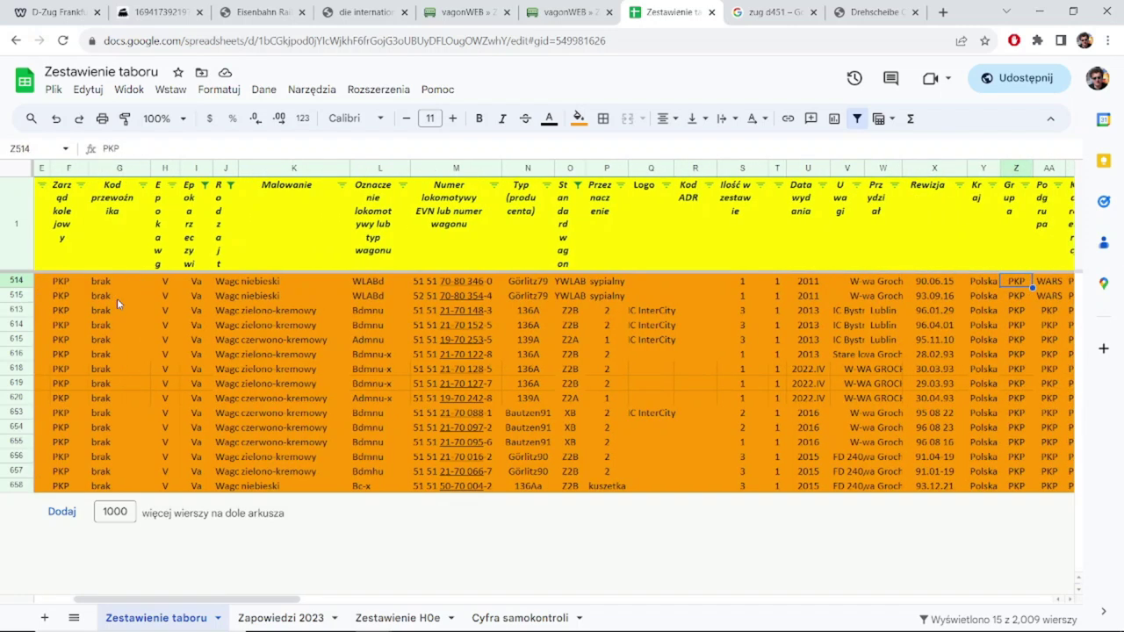
key("Left")
key("Left")
key("Down")
key("Up")
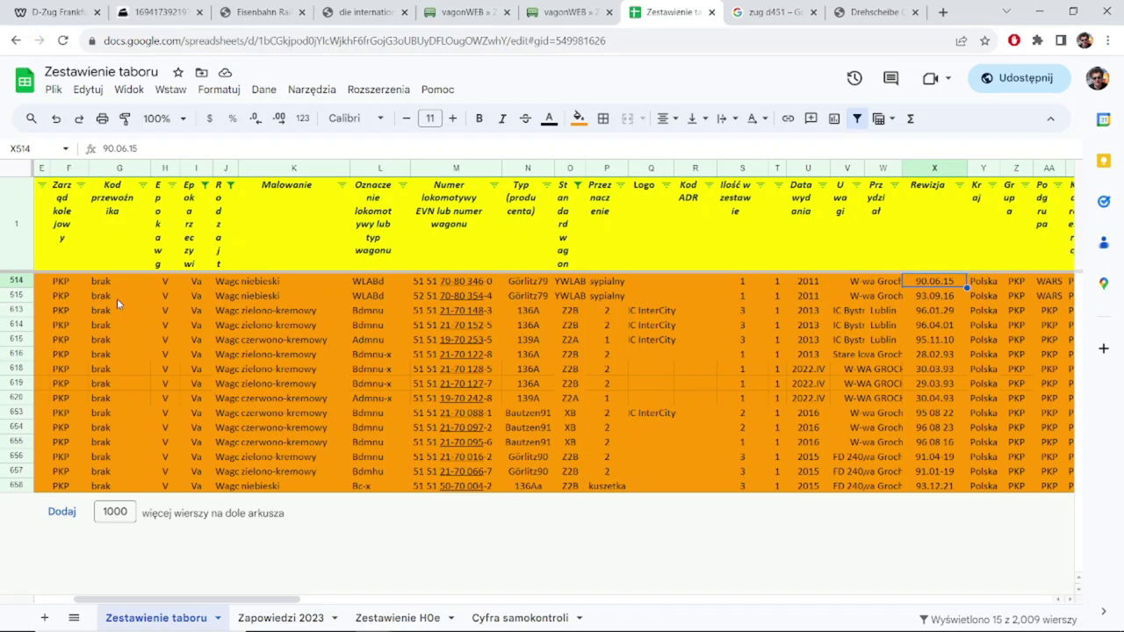
key("Down")
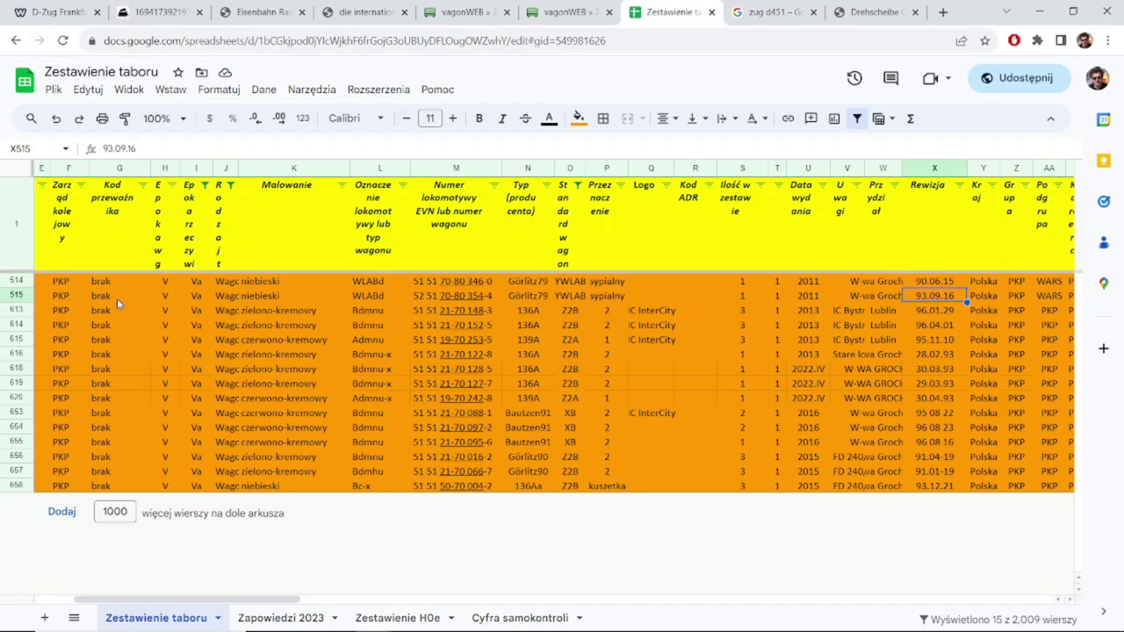
key("Up")
key("Down")
key("Up")
key("Down")
- Trace the Roco 64821 row back through its allocation and notes to its catalogue number
key("Left")
key("Left")
key("Right")
key("Right")
key("Right")
key("Left")
key("Left")
key("Left")
key("Left")
key("Left")
key("Left")
key("Left")
key("Left")
key("Left")
key("Left")
key("Left")
key("Left")
key("Left")
key("Left")
key("Left")
key("Left")
key("Left")
key("Left")
key("Left")
key("Left")
key("Left")
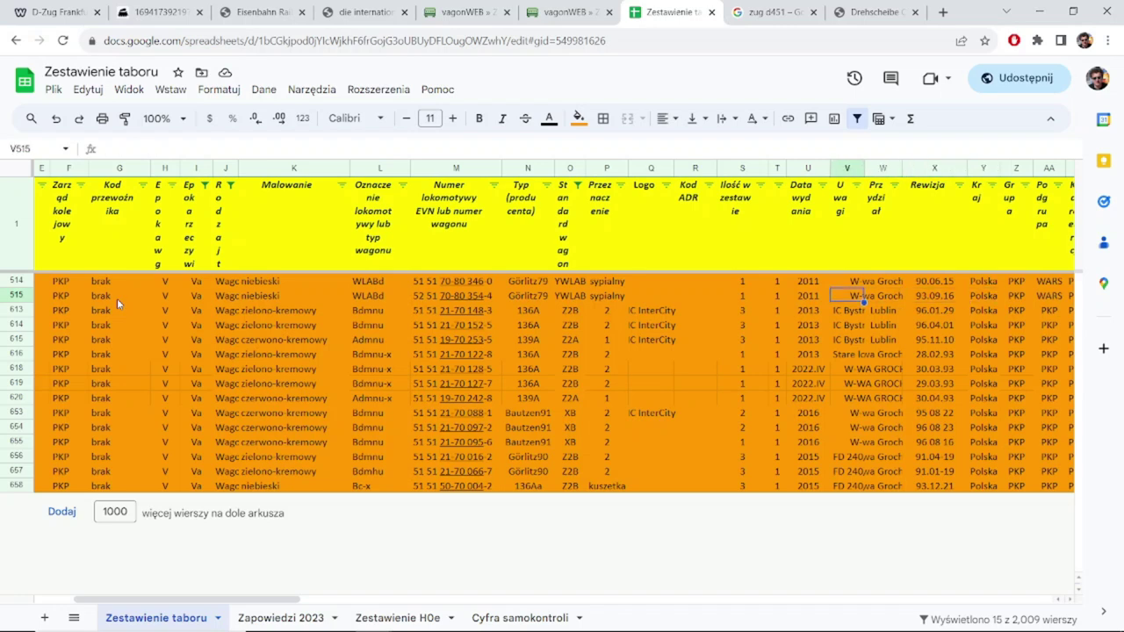
key("Right")
key("Right")
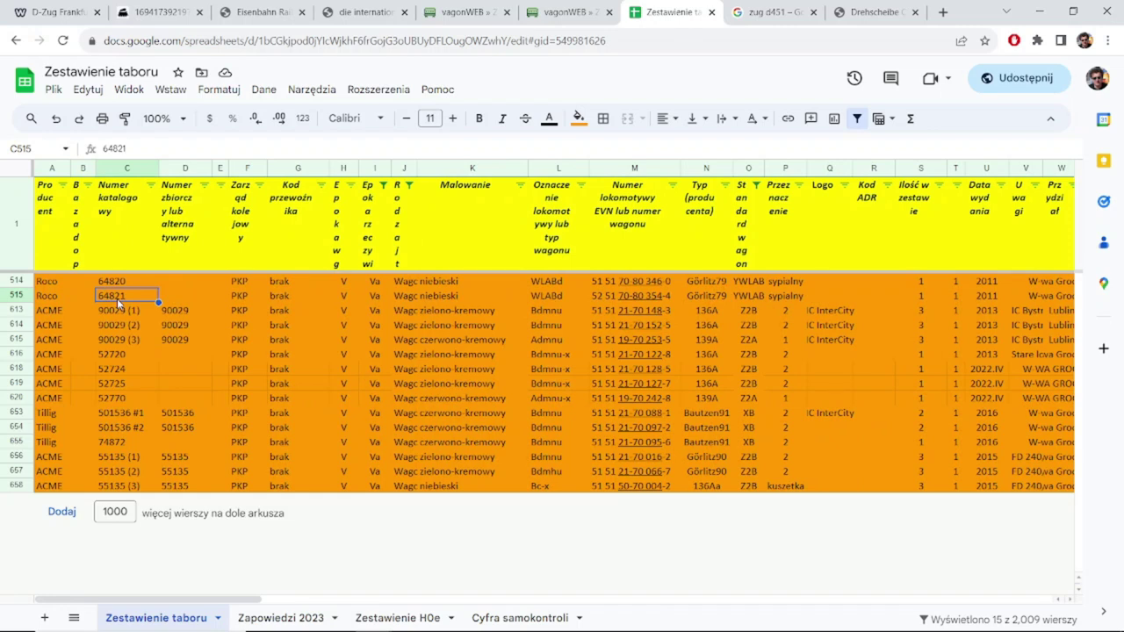
- Look through the car types from the sleeping cars down to the Bautzen91 cars and the purpose of ACME 55135 (3)
key("Right")
key("Right")
key("Right")
key("Right")
key("Right")
key("Right")
key("Right")
key("Right")
key("Right")
key("Right")
key("Right")
key("Down")
key("Down")
key("Down")
key("Down")
key("Down")
key("Down")
key("Down")
key("Down")
key("Down")
key("Down")
key("Down")
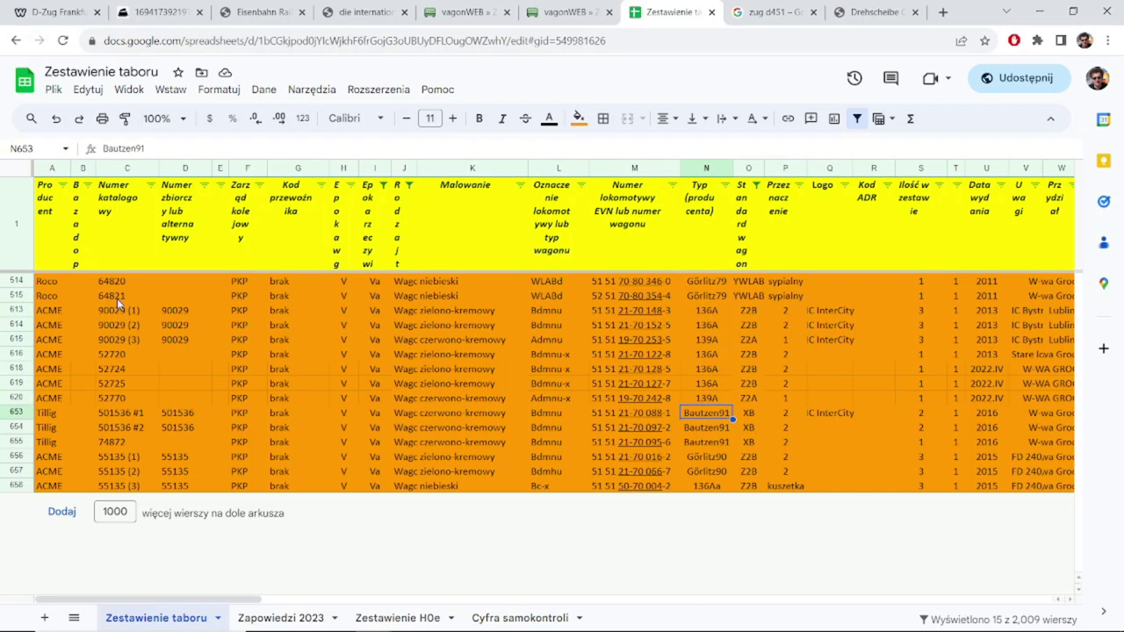
key("Down")
key("Down")
key("Right")
key("Right")
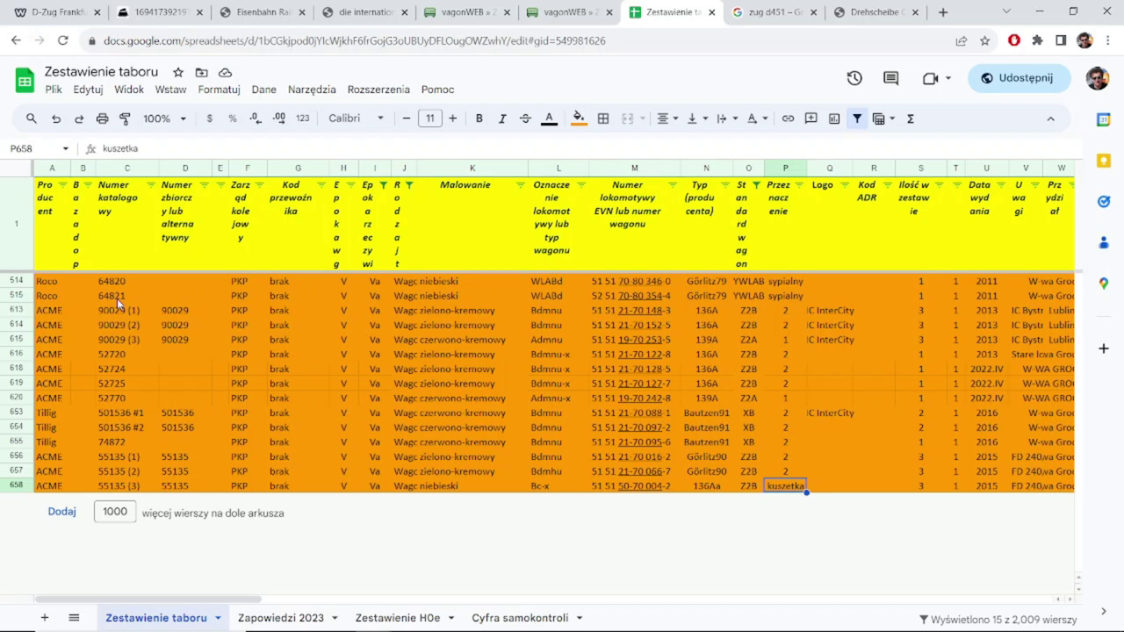
- Check the notes for ACME 55135 (3) and compare them with the cars above, up to the ACME 90029 set
key("Right")
key("Right")
key("Right")
key("Right")
key("Right")
key("Right")
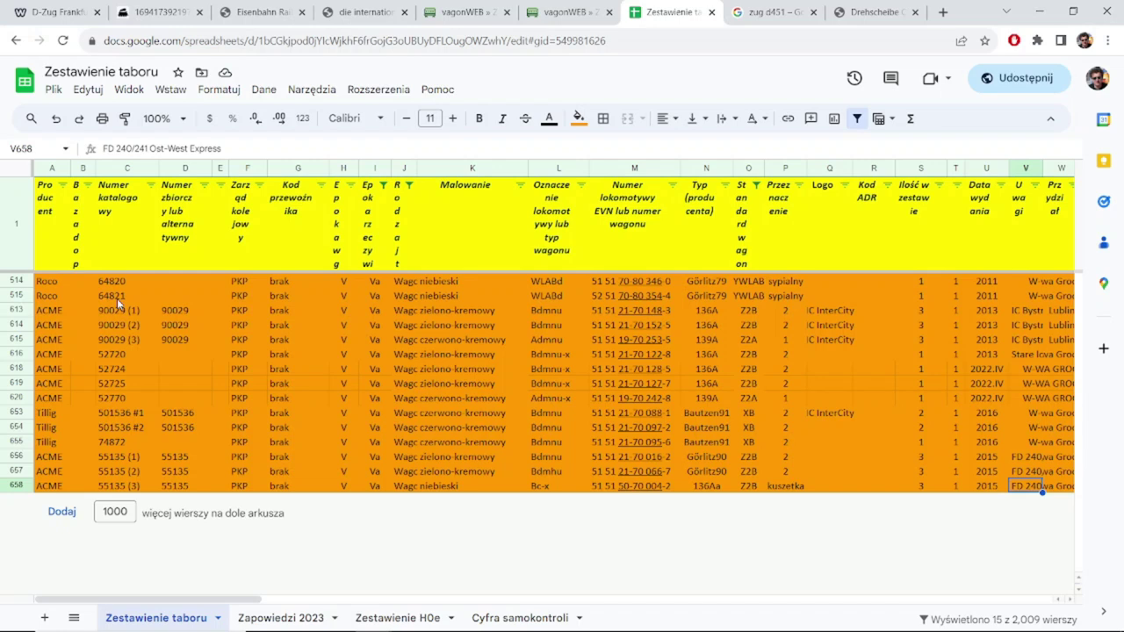
key("Up")
key("Up")
key("Up")
key("Up")
key("Up")
key("Up")
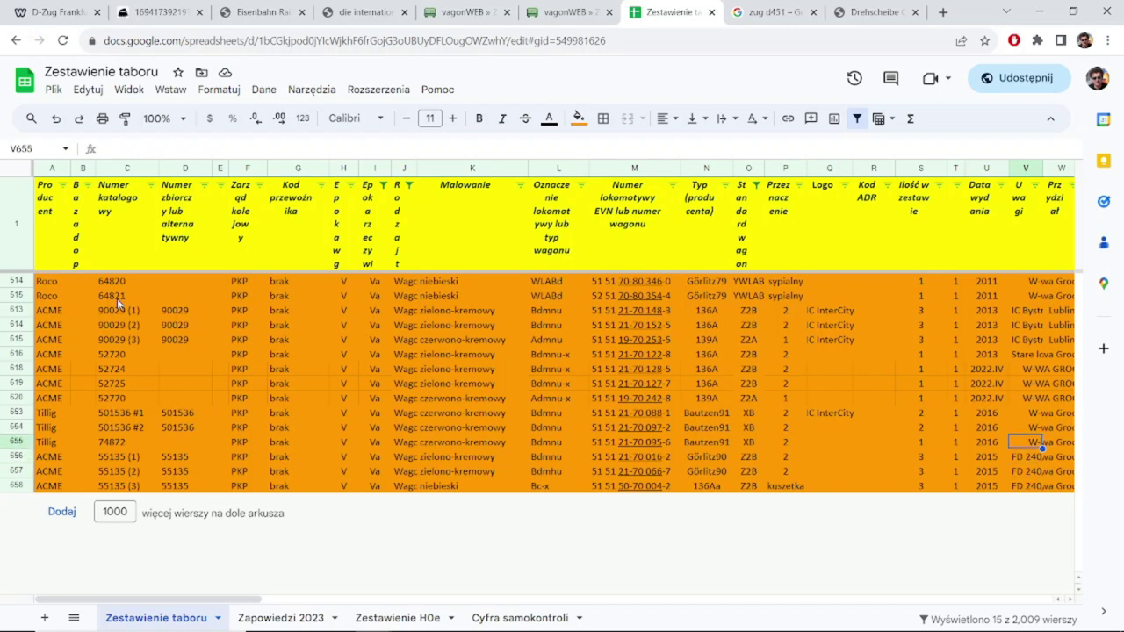
key("Up")
key("Up")
key("Up")
key("Up")
key("Up")
key("Up")
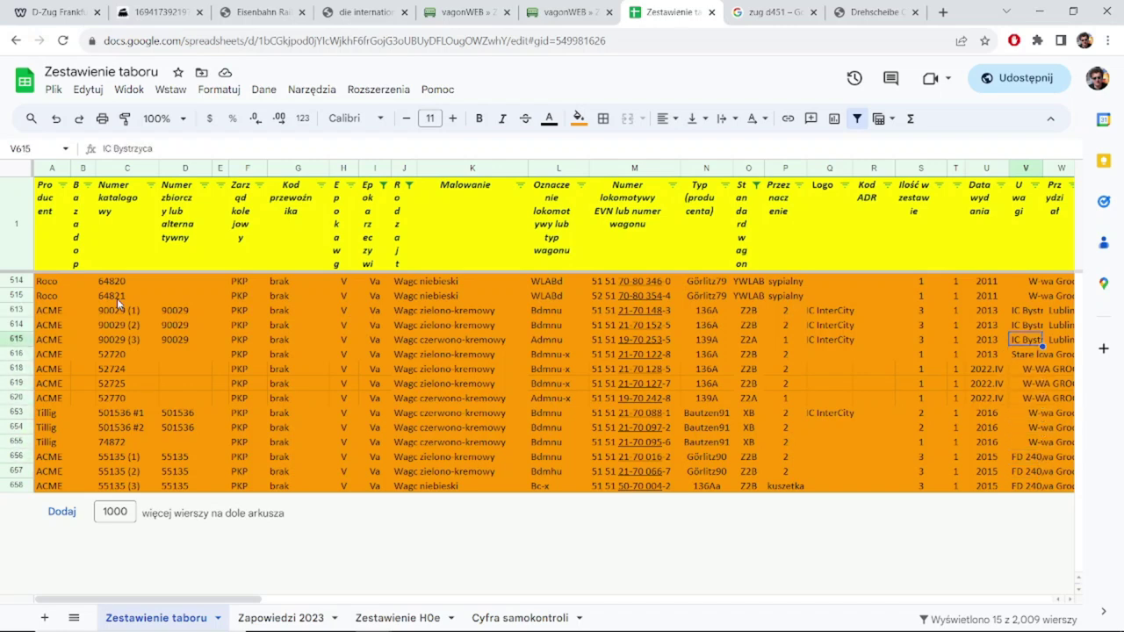
- Check the number of cars per set for the three ACME 90029 cars
key("Left")
key("Left")
key("Left")
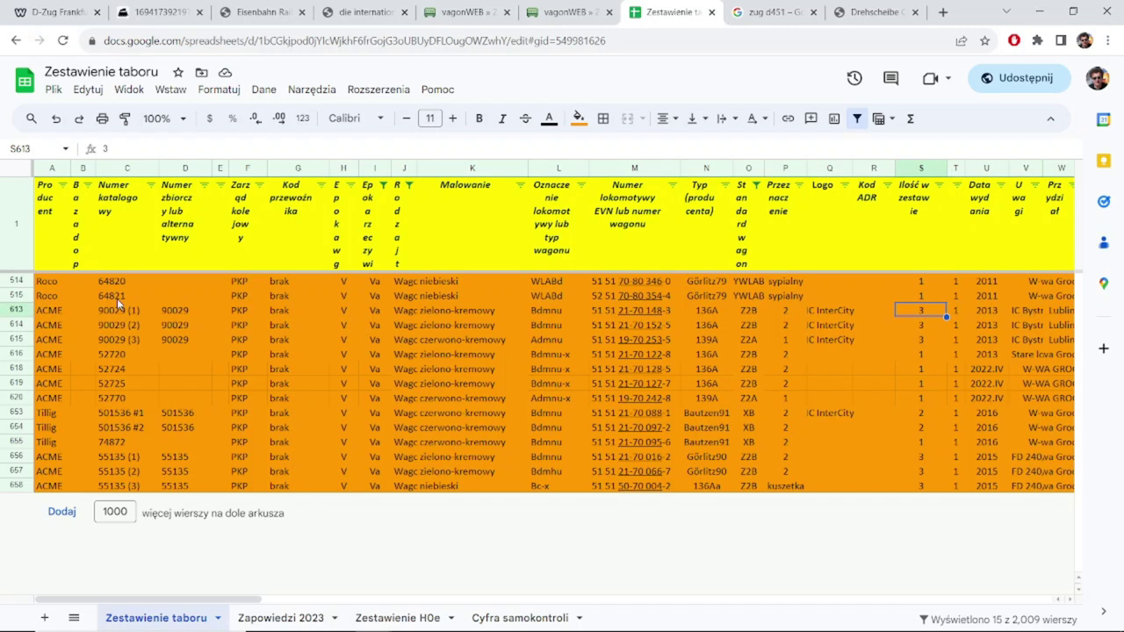
key("Down")
key("Down")
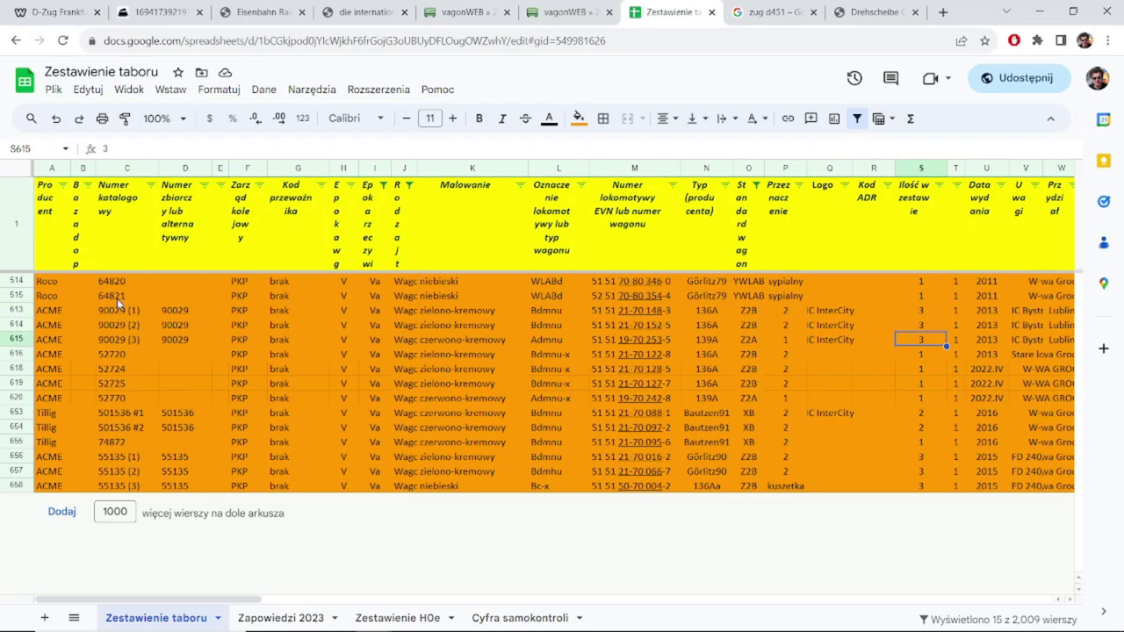
- Compare the class and type details of ACME 52770 with the logo entries of the ACME 90029 set
key("Left")
key("Left")
key("Down")
key("Down")
key("Down")
key("Down")
key("Left")
key("Left")
key("Left")
key("Right")
key("Right")
key("Right")
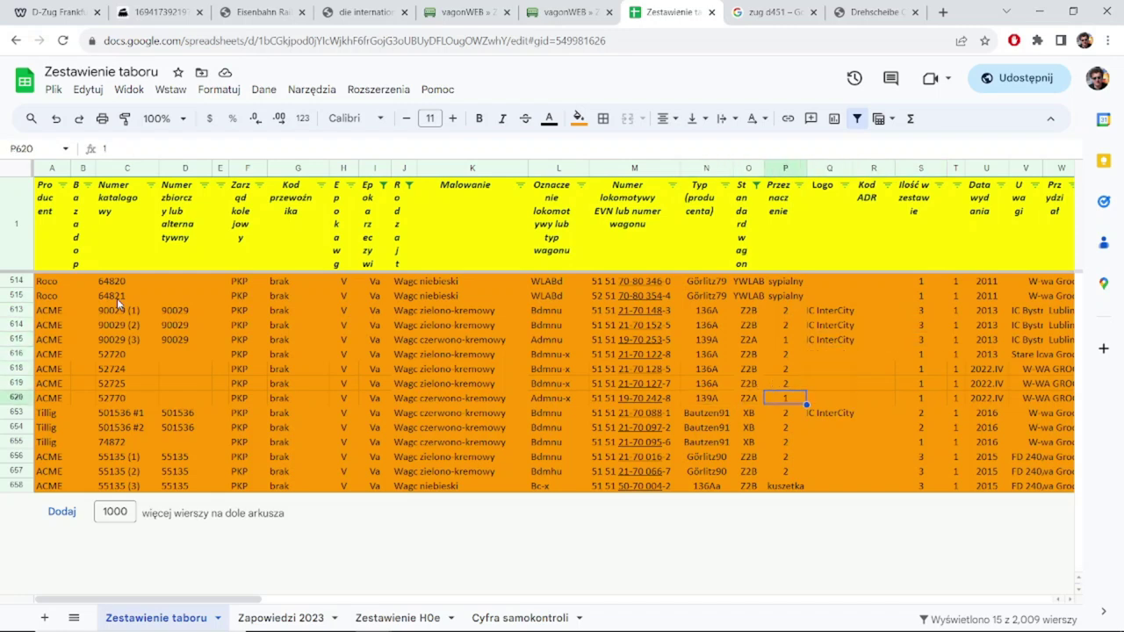
key("Up")
key("Up")
key("Up")
key("Up")
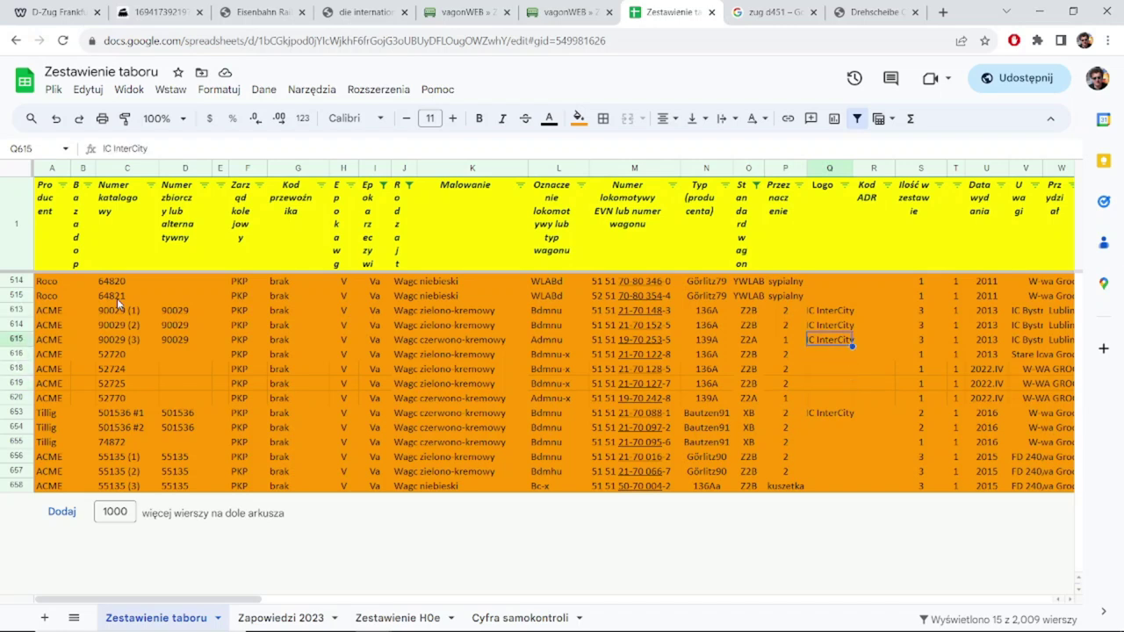
key("Up")
key("Up")
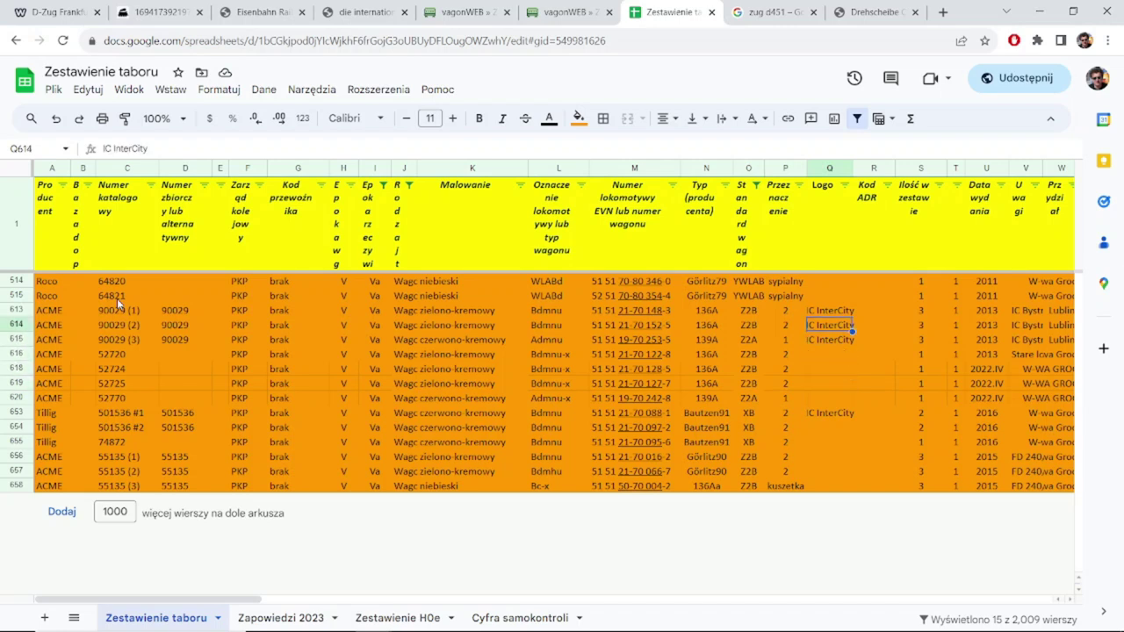
key("Down")
key("Down")
key("Down")
key("Up")
- Check the notes of the ACME 90029 set, and compare the revision dates from there down to Tillig 501536 #1
key("Right")
key("Right")
key("Right")
key("Right")
key("Right")
key("Right")
key("Right")
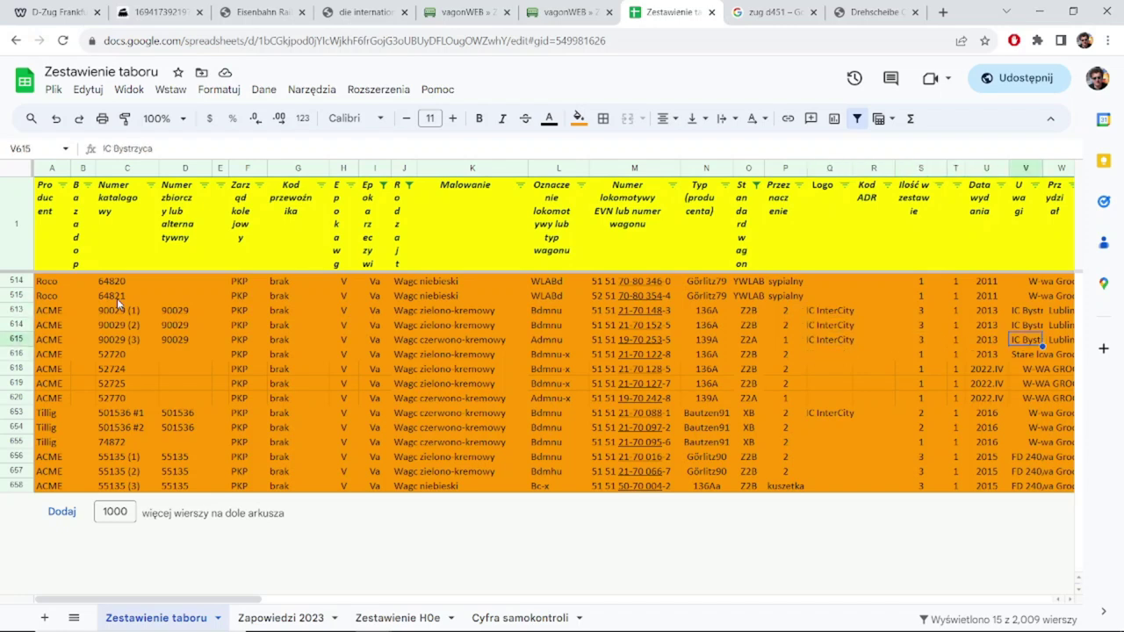
key("Up")
key("Up")
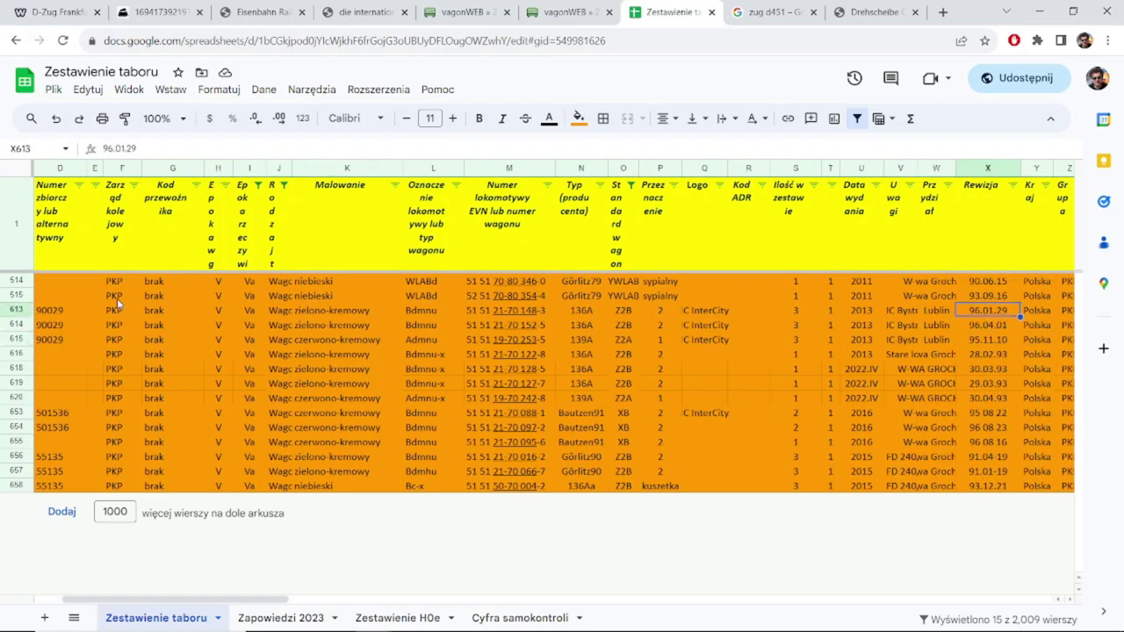
key("Down")
key("Down")
key("Down")
key("Down")
key("Down")
key("Down")
key("Down")
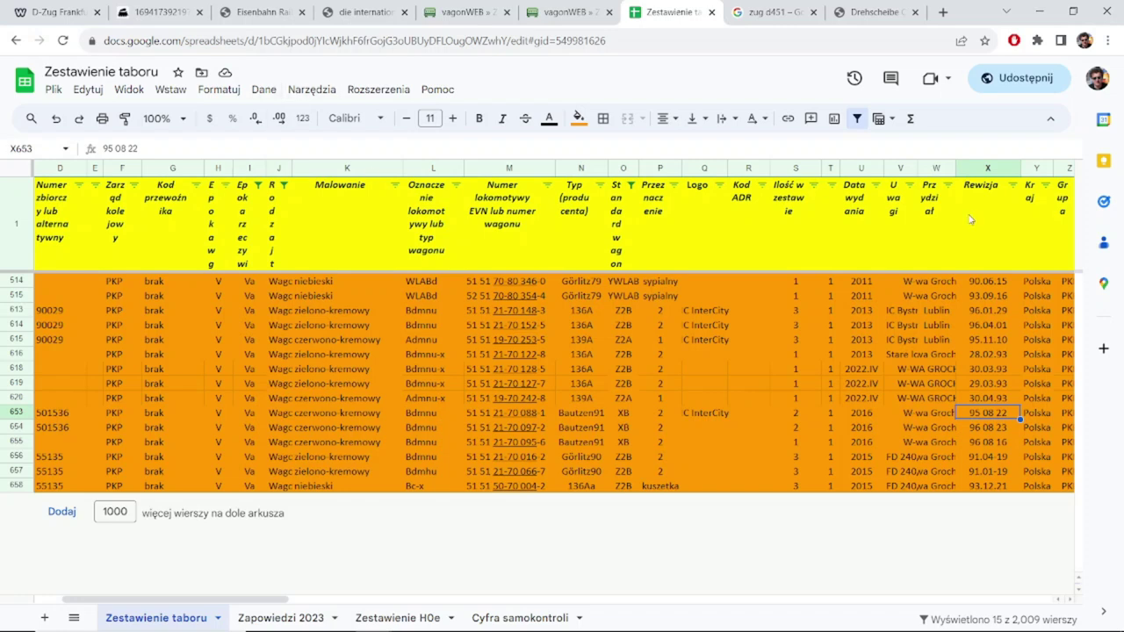
- Filter the Logo column to hide the cars with the IC InterCity logo
left_click(1015, 186)
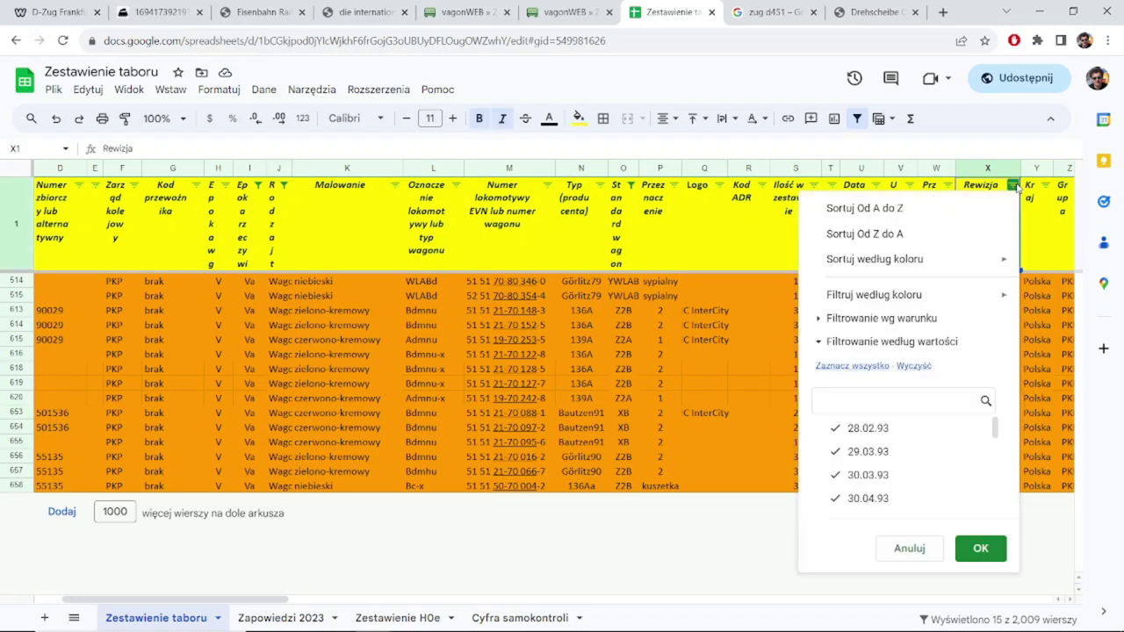
left_click(910, 550)
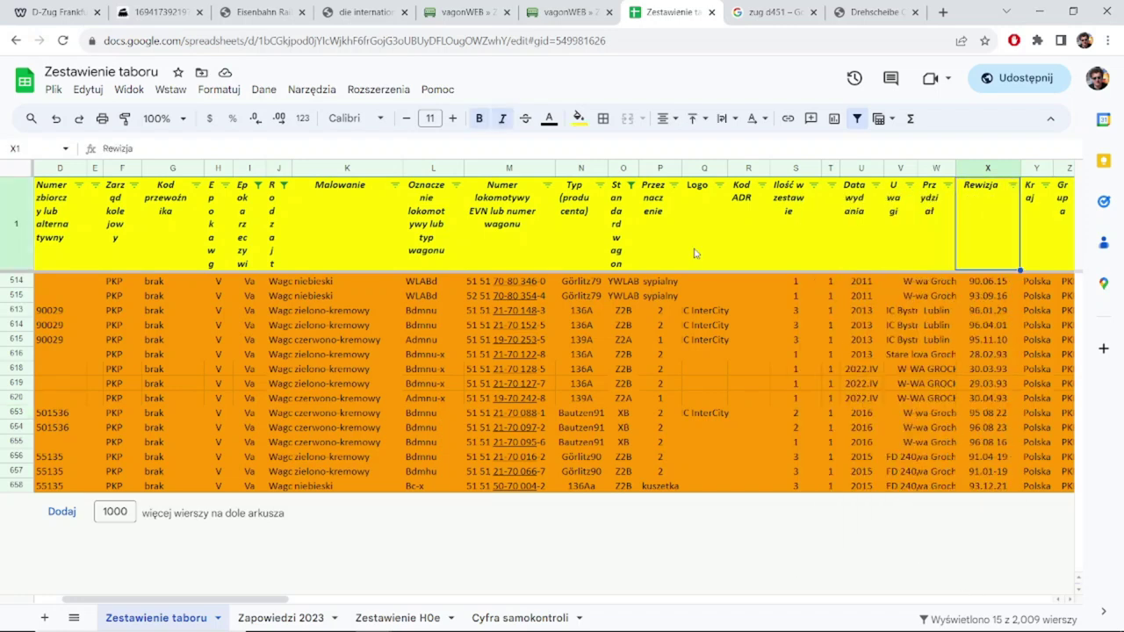
left_click(719, 184)
left_click(580, 451)
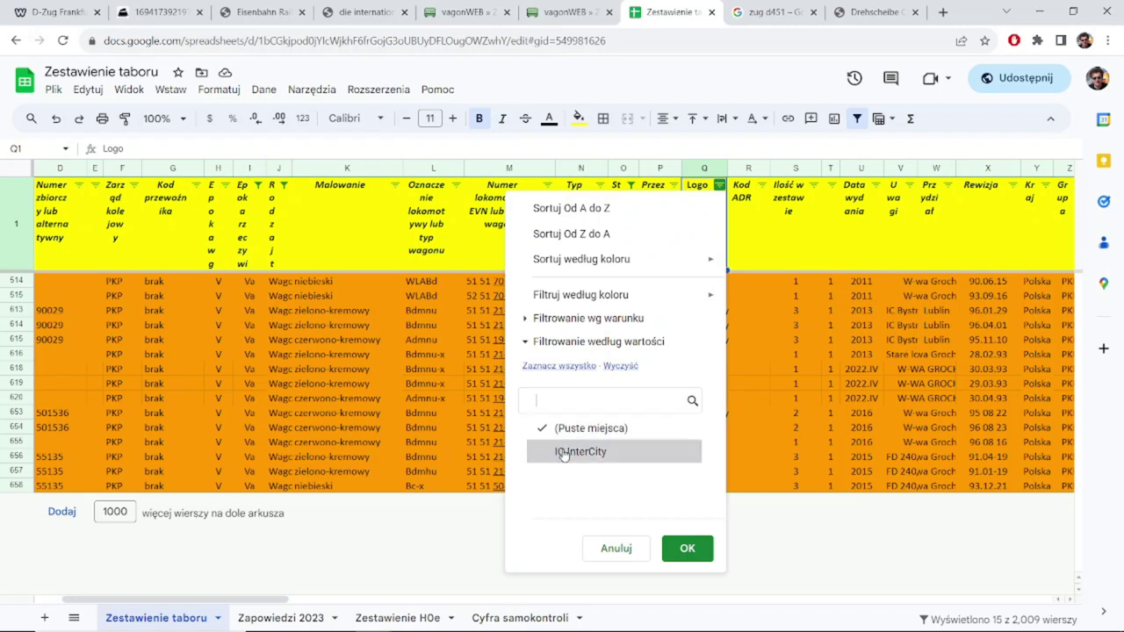
left_click(678, 547)
- Check the producer, catalogue number, livery and class designation of ACME 52770
left_click(718, 310)
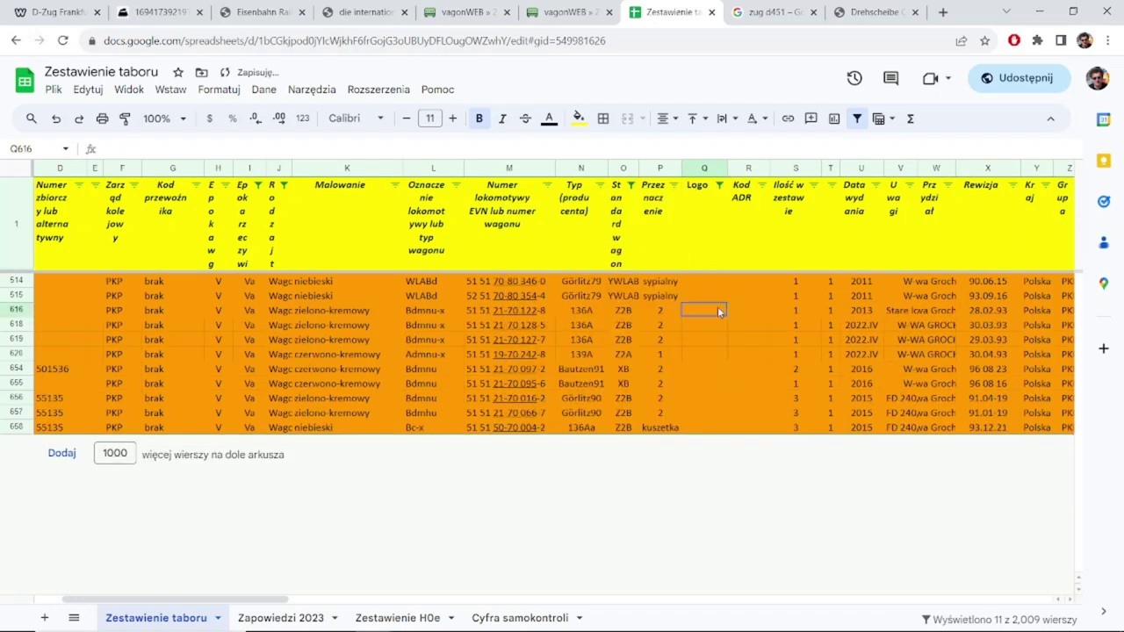
key("Left")
key("Home")
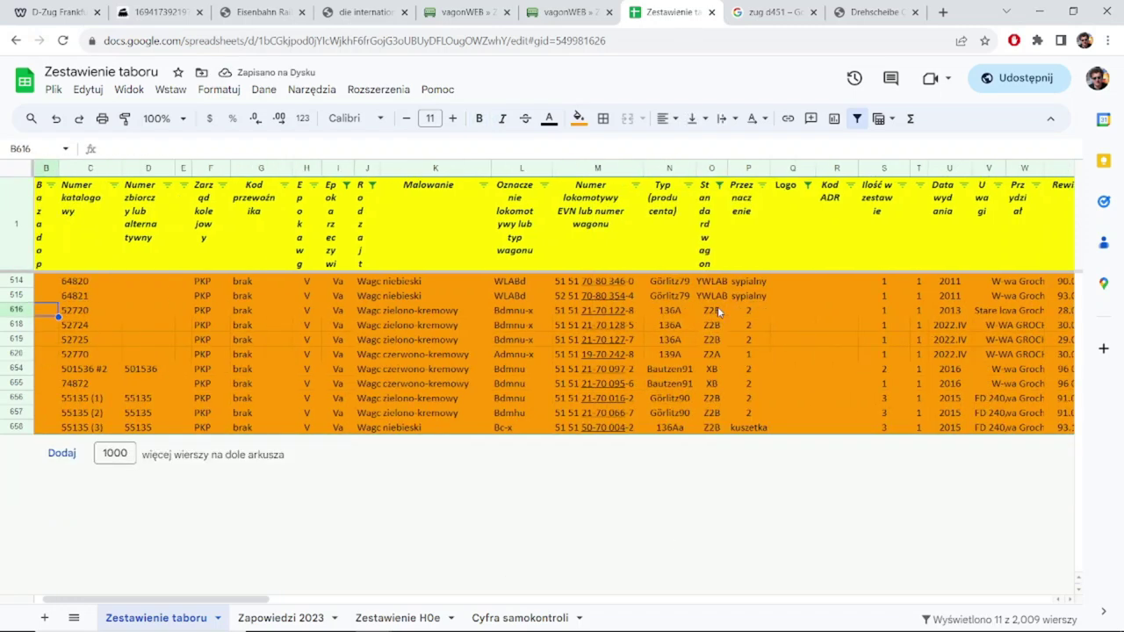
key("Down")
key("Down")
key("Down")
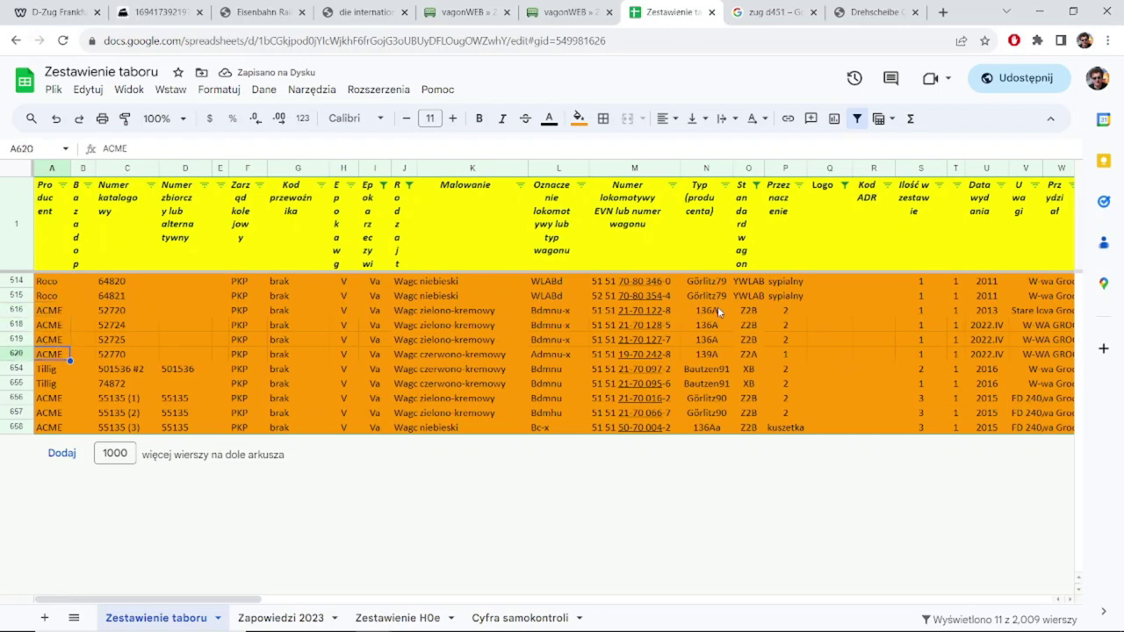
key("Right")
key("Right")
key("Right")
key("Right")
key("Right")
key("Right")
key("Right")
key("Right")
key("Right")
key("Right")
key("Right")
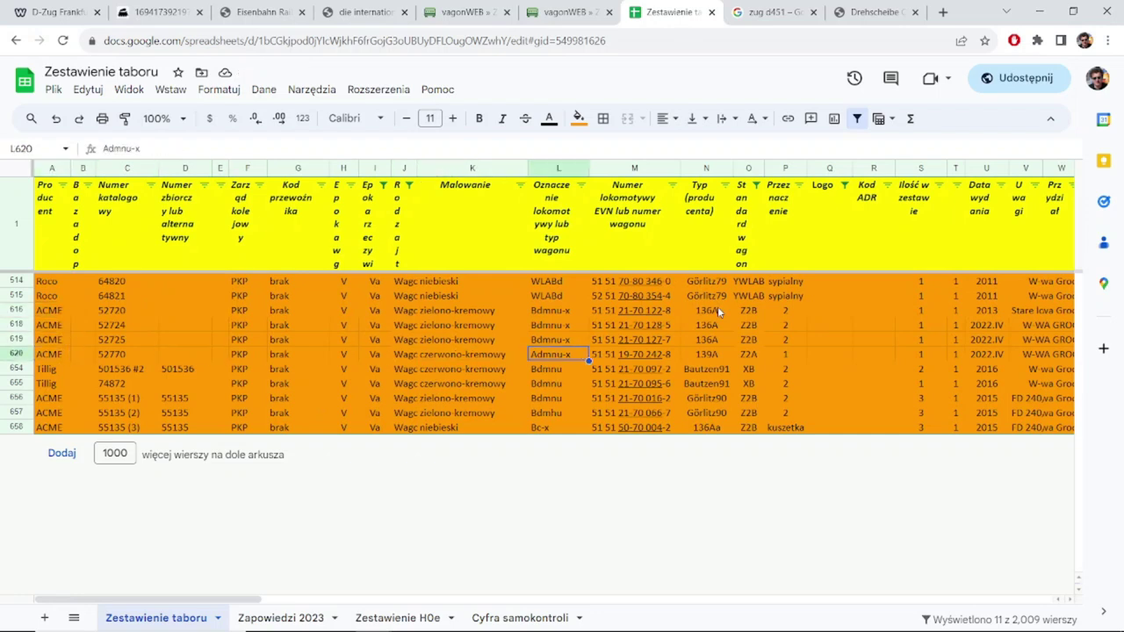
- Check the wagon number and type of ACME 52770, and compare its release date with the two ACME cars above
key("Right")
key("Right")
key("Left")
key("Left")
key("Right")
key("Right")
key("Right")
key("Right")
key("Right")
key("Right")
key("Right")
key("Right")
key("Right")
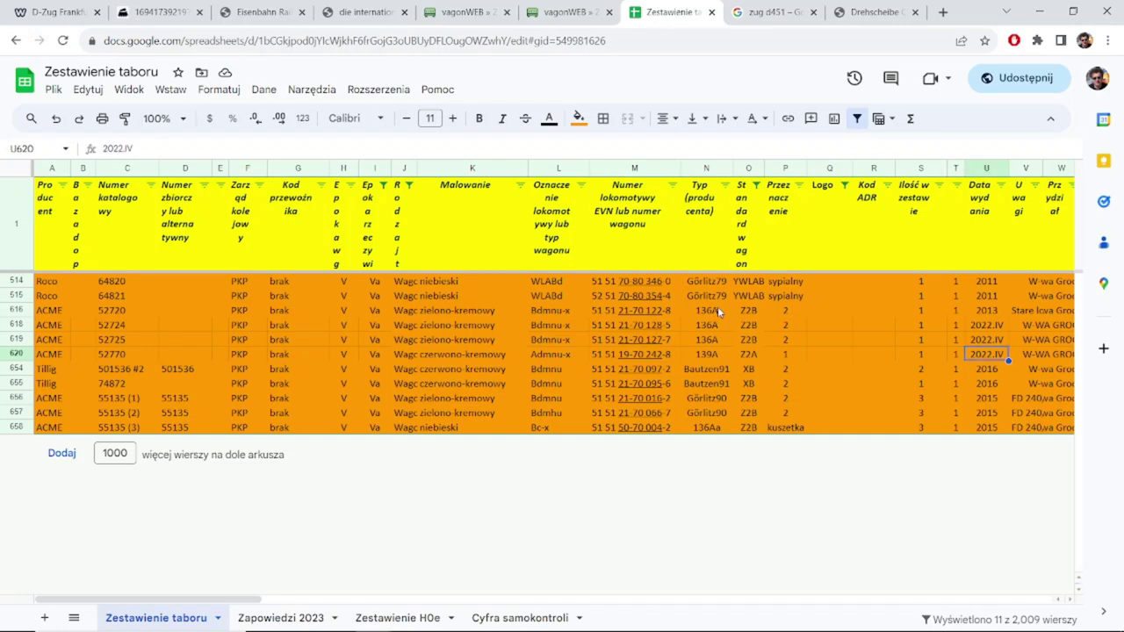
key("Up")
key("Up")
key("Down")
key("Down")
- Compare the revision dates of ACME 52770, 52725 and 52724
key("Right")
key("Right")
key("Right")
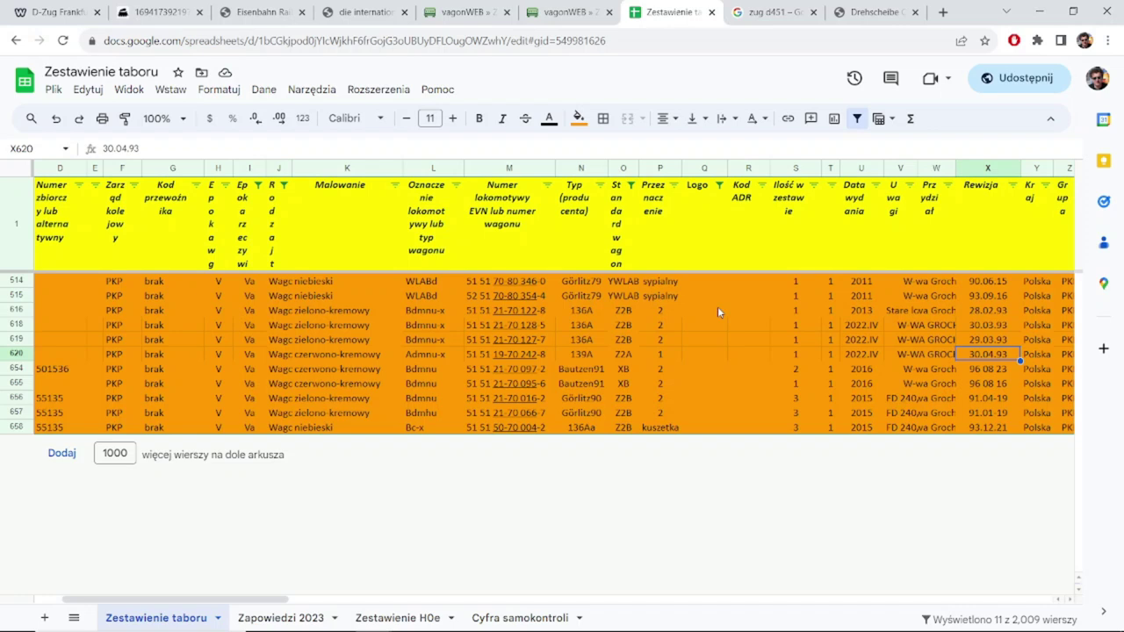
key("Up")
key("Up")
key("Down")
key("Up")
- Compare the purpose and type entries of ACME 52724, 52725 and 52770
key("Left")
key("Left")
key("Left")
key("Left")
key("Left")
key("Left")
key("Left")
key("Left")
key("Left")
key("Left")
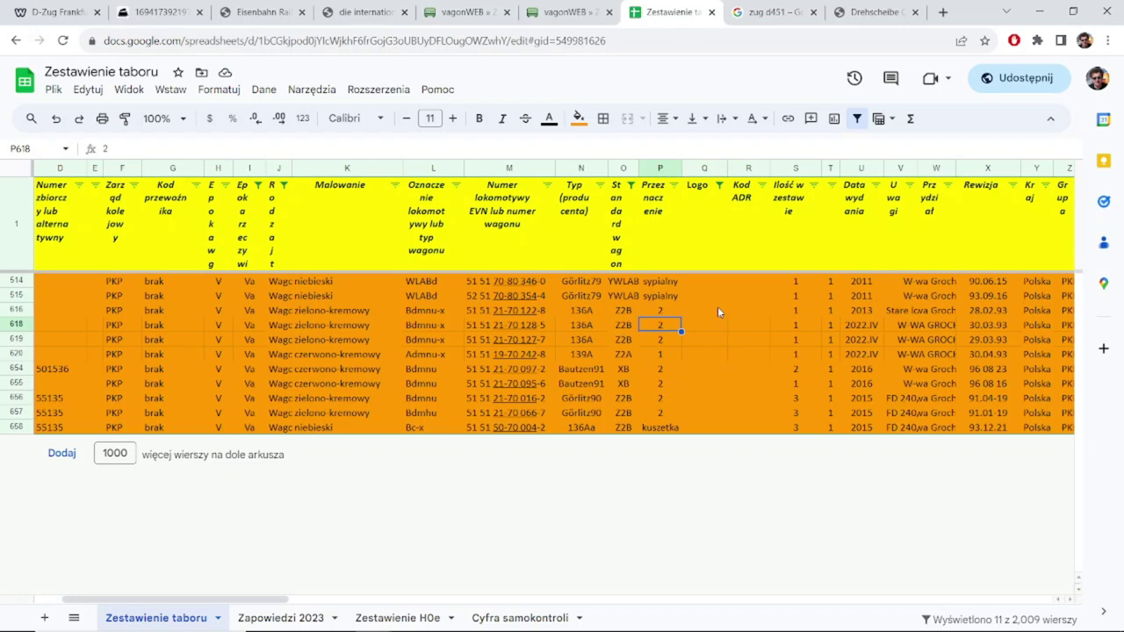
key("Down")
key("Down")
key("Up")
key("Up")
key("Down")
key("Up")
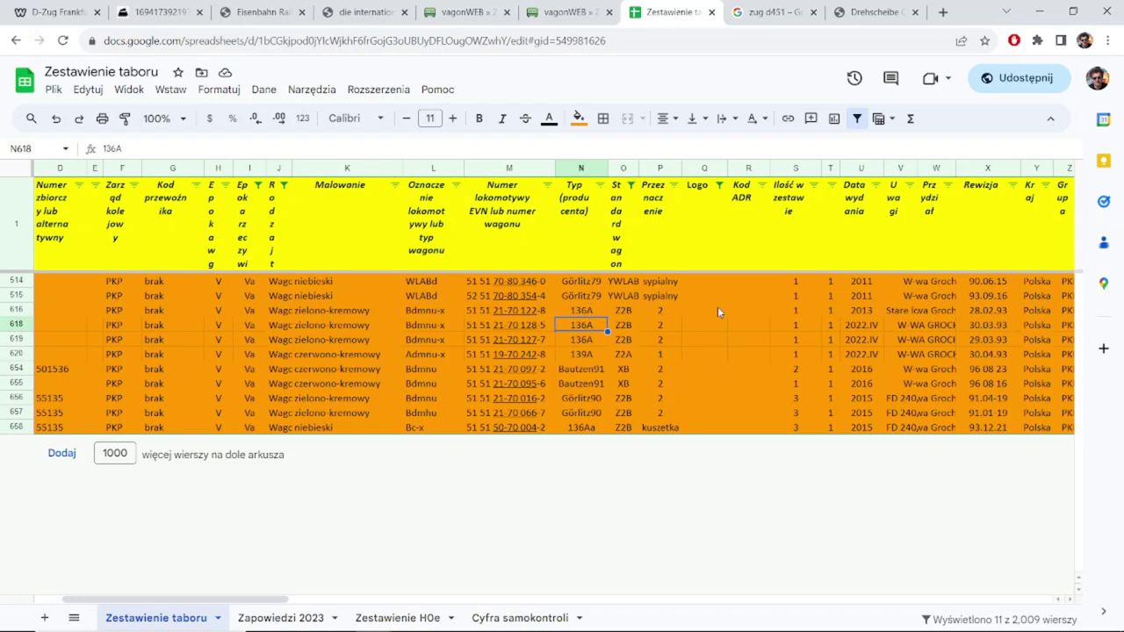
- Check the producer and catalogue number of the ACME car in row 616
key("Up")
key("Left")
key("Left")
key("Left")
key("Left")
key("Left")
key("Left")
key("Left")
key("Left")
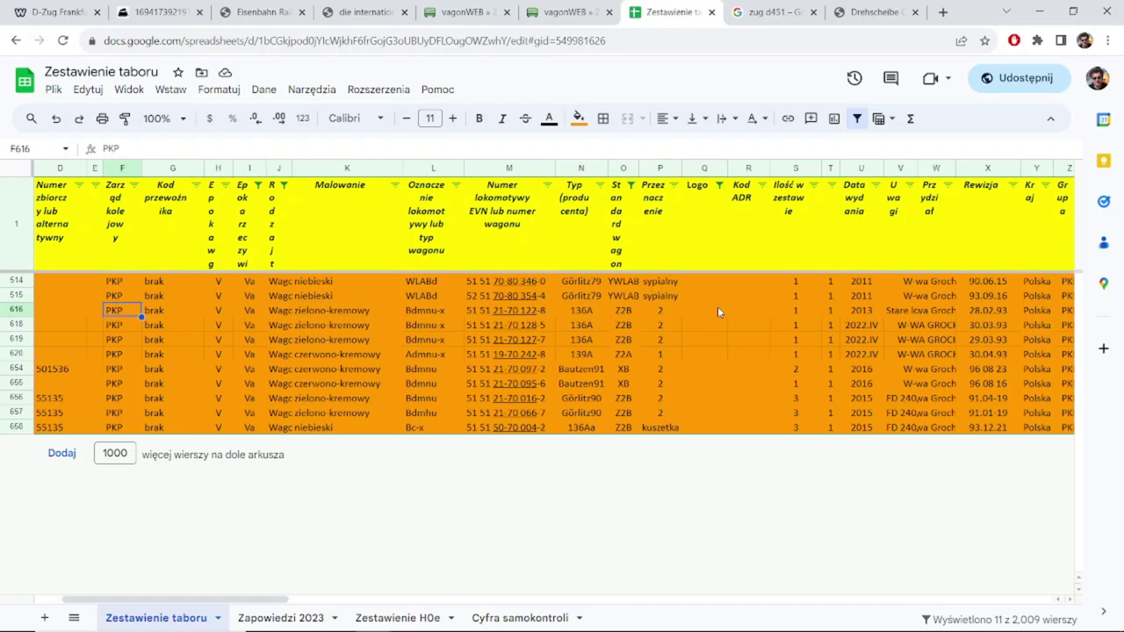
key("Left")
key("Left")
key("Left")
key("Left")
key("Left")
key("Right")
key("Right")
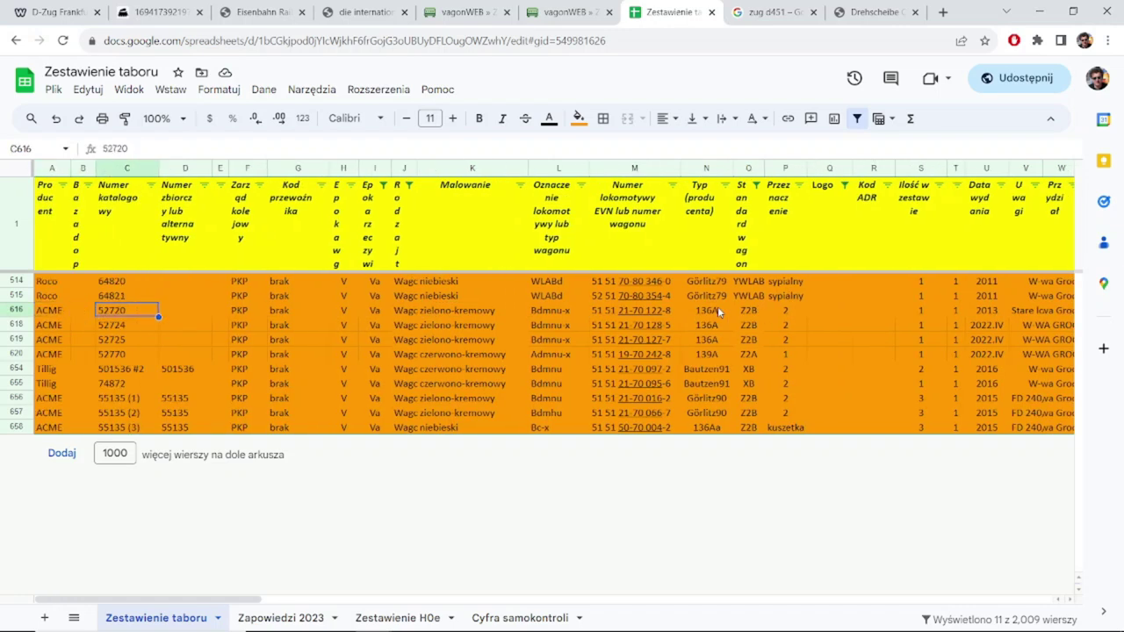
- Review the details of ACME 52720 from its alternative number through to its depot allocation
key("Right")
key("Right")
key("Right")
key("Right")
key("Right")
key("Right")
key("Right")
key("Right")
key("Right")
key("Right")
key("Right")
key("Right")
key("Right")
key("Right")
key("Right")
key("Right")
key("Right")
key("Right")
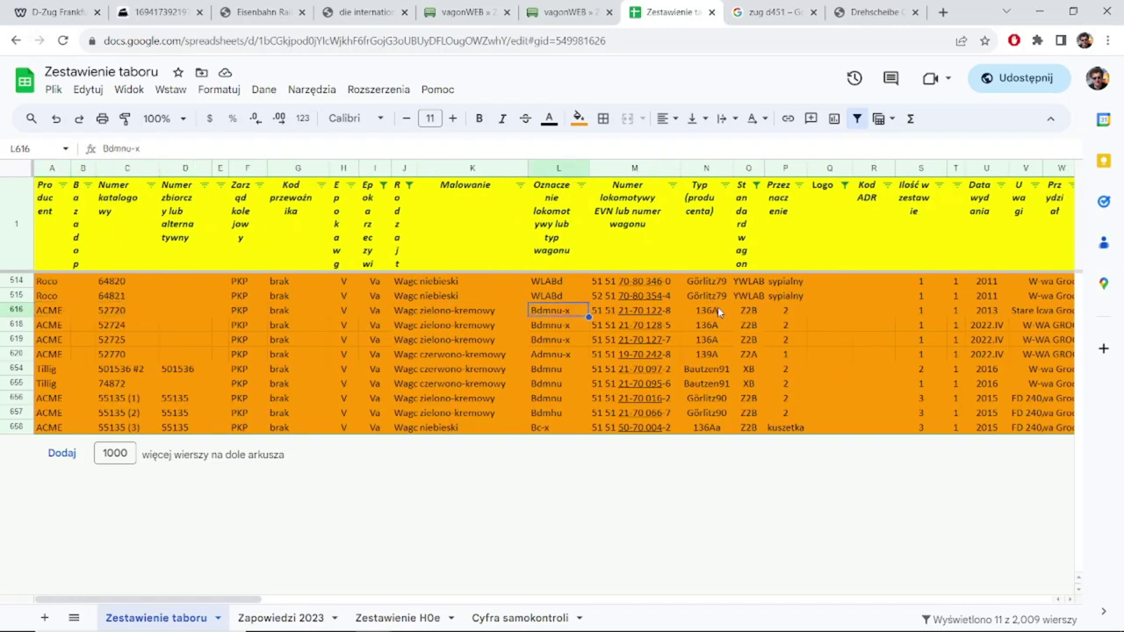
key("Right")
key("Right")
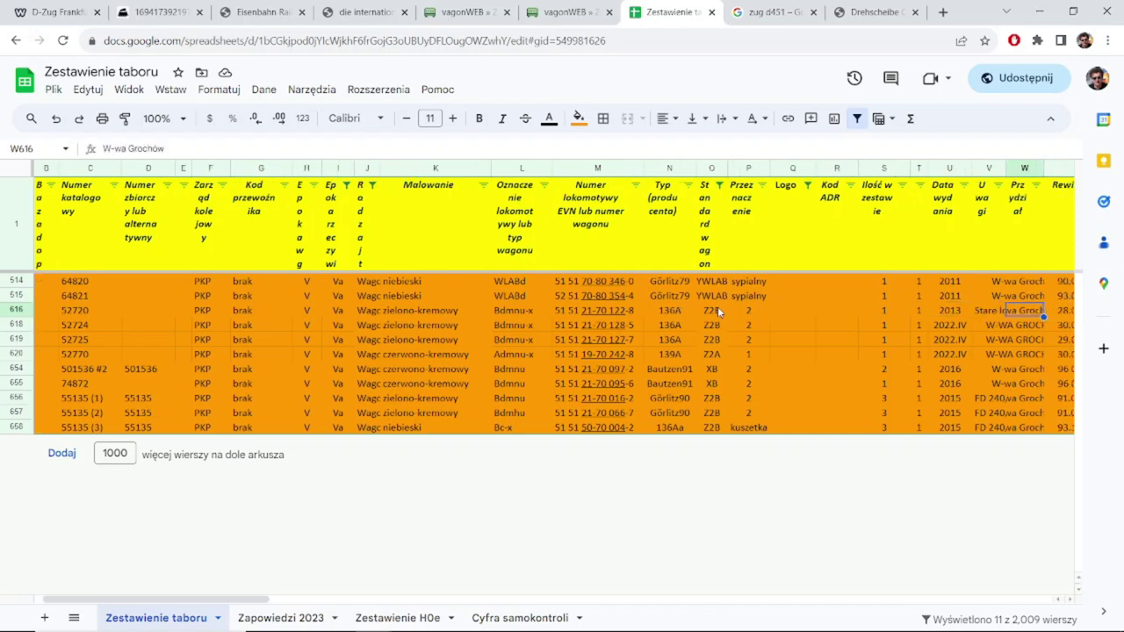
- Compare the wagon numbers from ACME 52720 down to ACME 55135 (2)
key("Left")
key("Left")
key("Left")
key("Left")
key("Left")
key("Left")
key("Left")
key("Left")
key("Left")
key("Left")
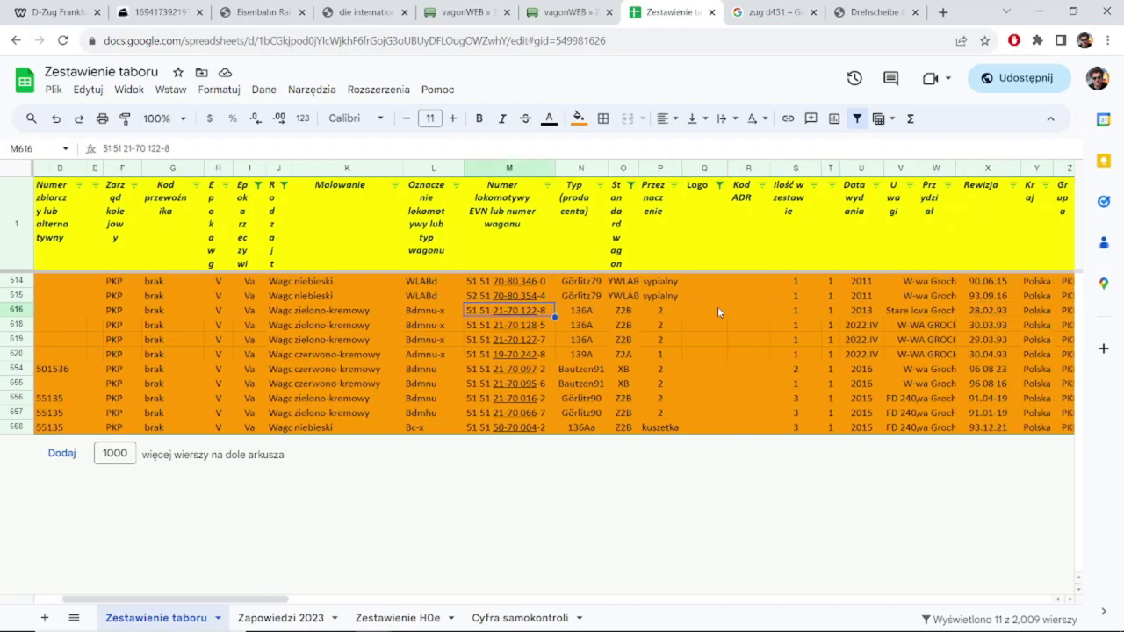
key("Down")
key("Down")
key("Down")
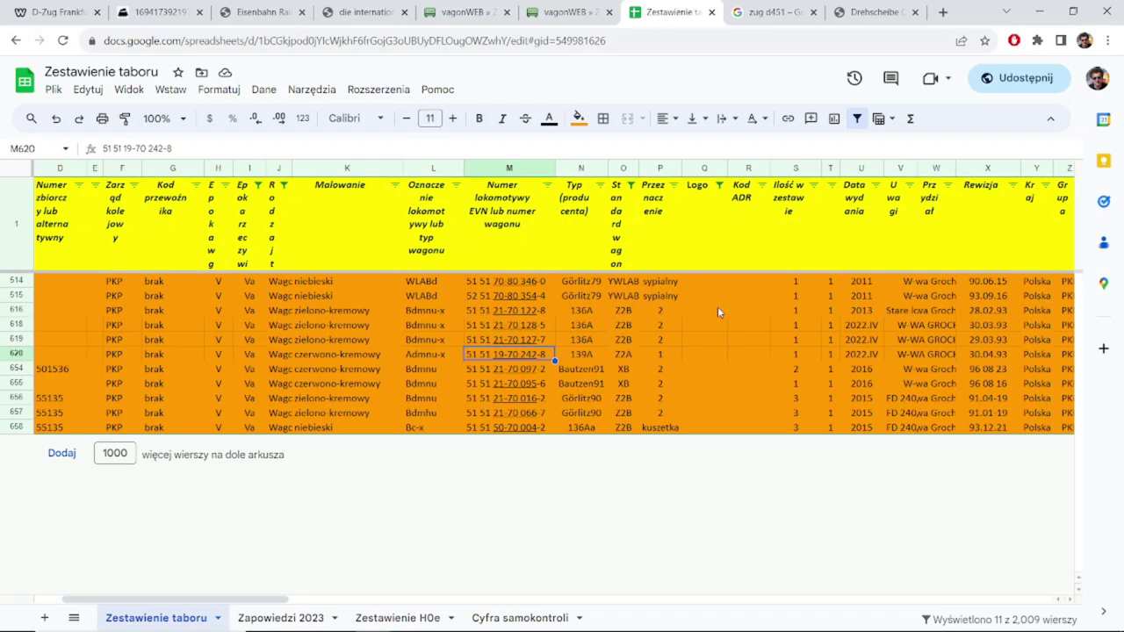
key("Down")
key("Down")
key("Down")
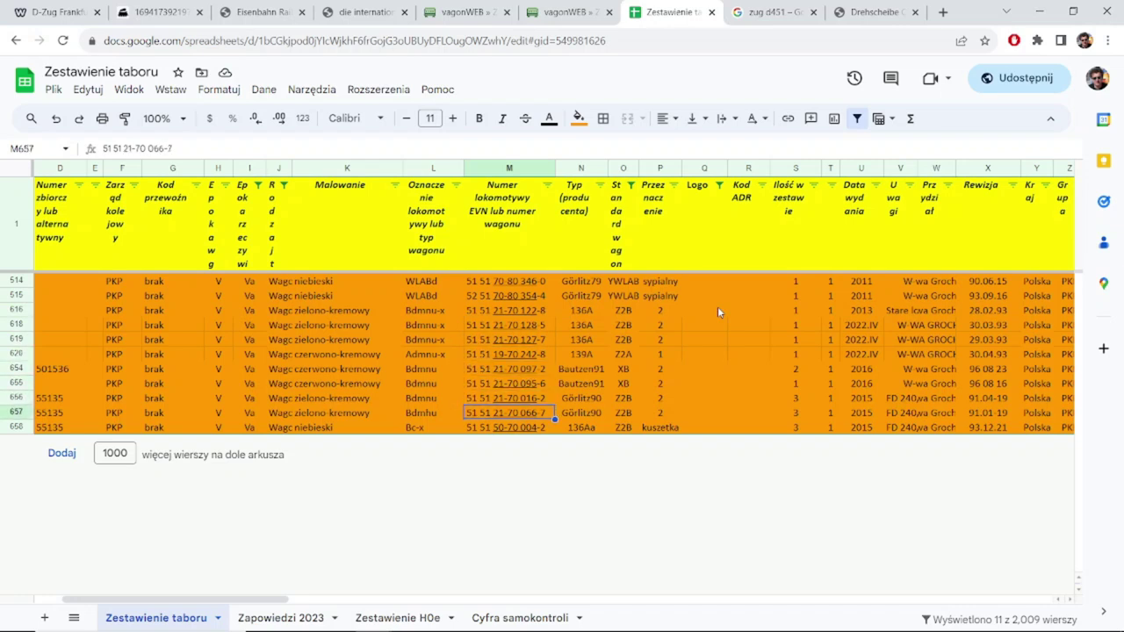
- Compare the wagon numbers of the two Tillig cars with those of the ACME 55135 set
key("Up")
key("Up")
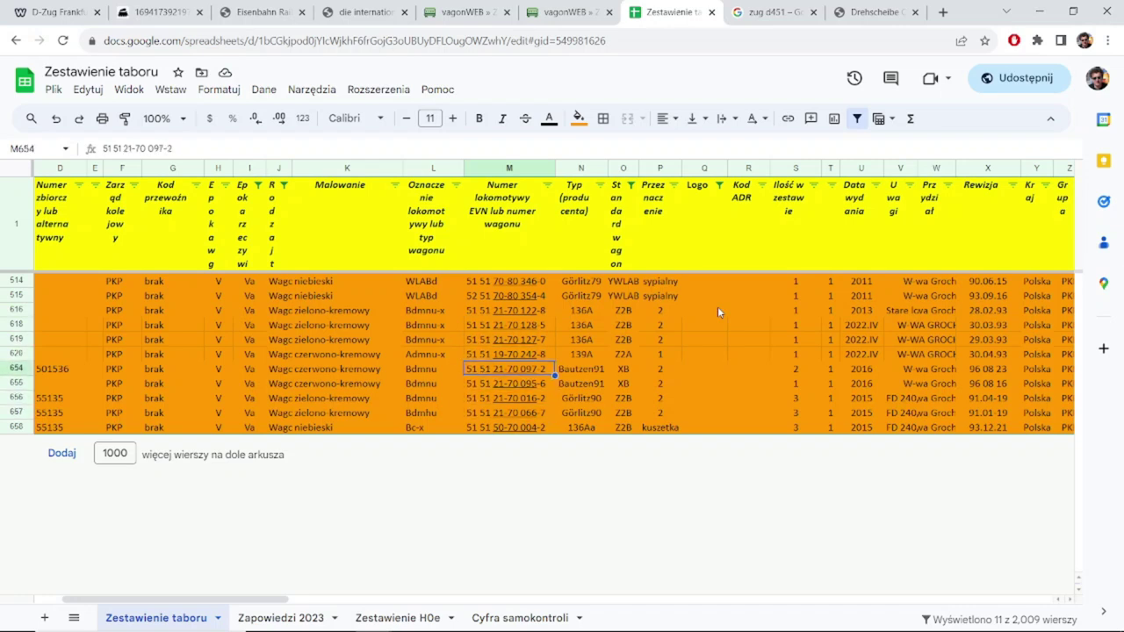
key("Down")
key("Down")
key("Down")
key("Up")
key("Up")
key("Up")
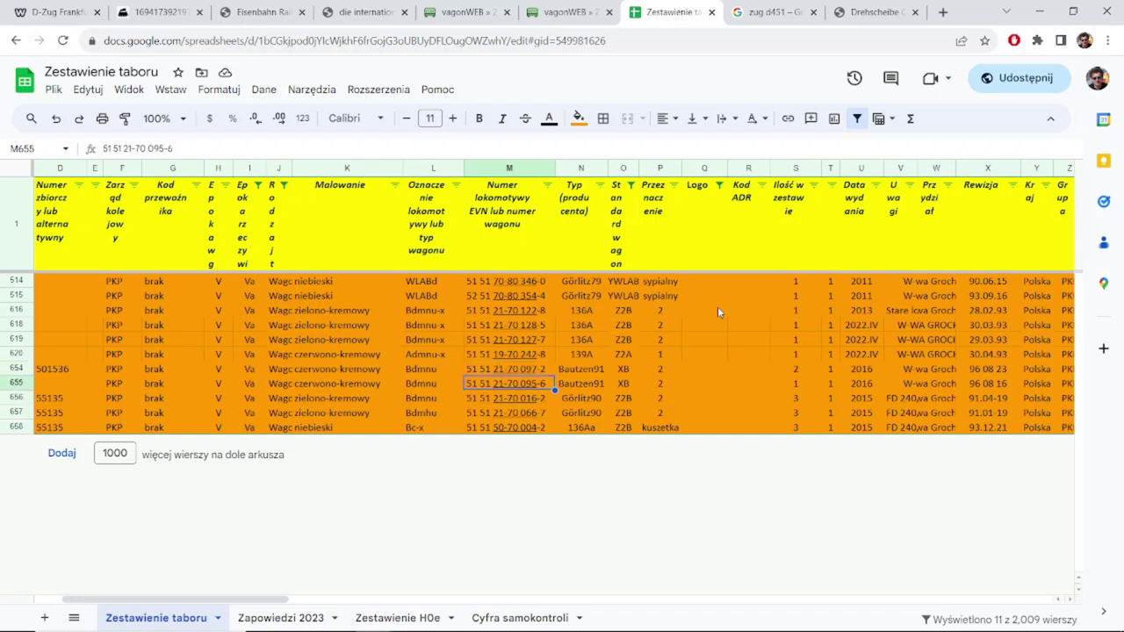
- Compare the types of Tillig 501536 #2 and 74872 with that of ACME 55135 (1)
key("Right")
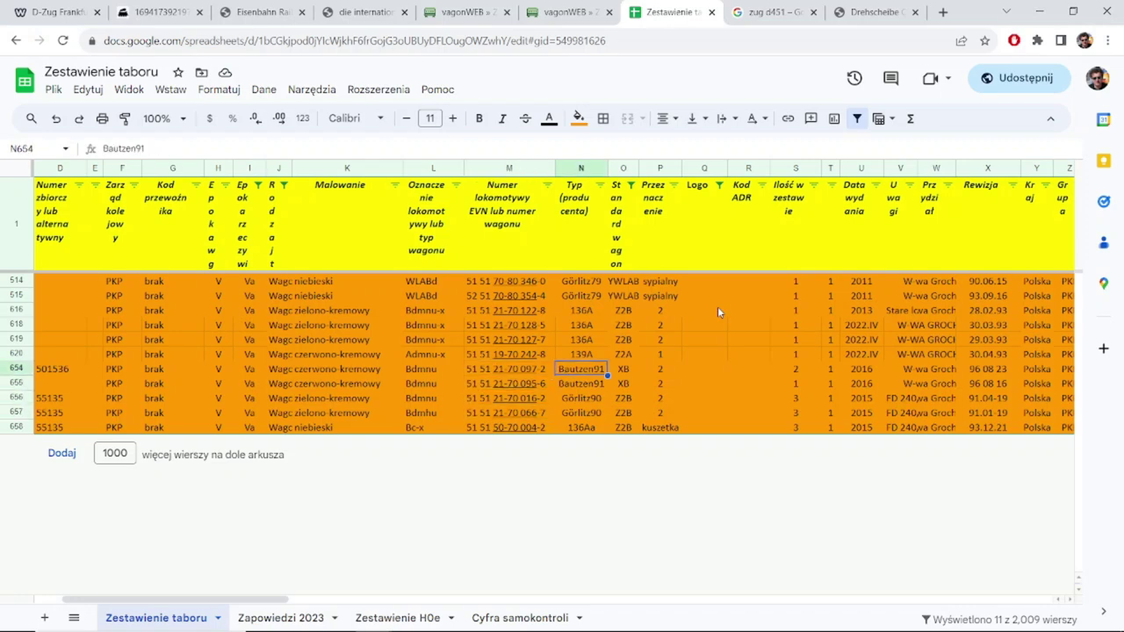
key("Down")
key("Down")
key("Down")
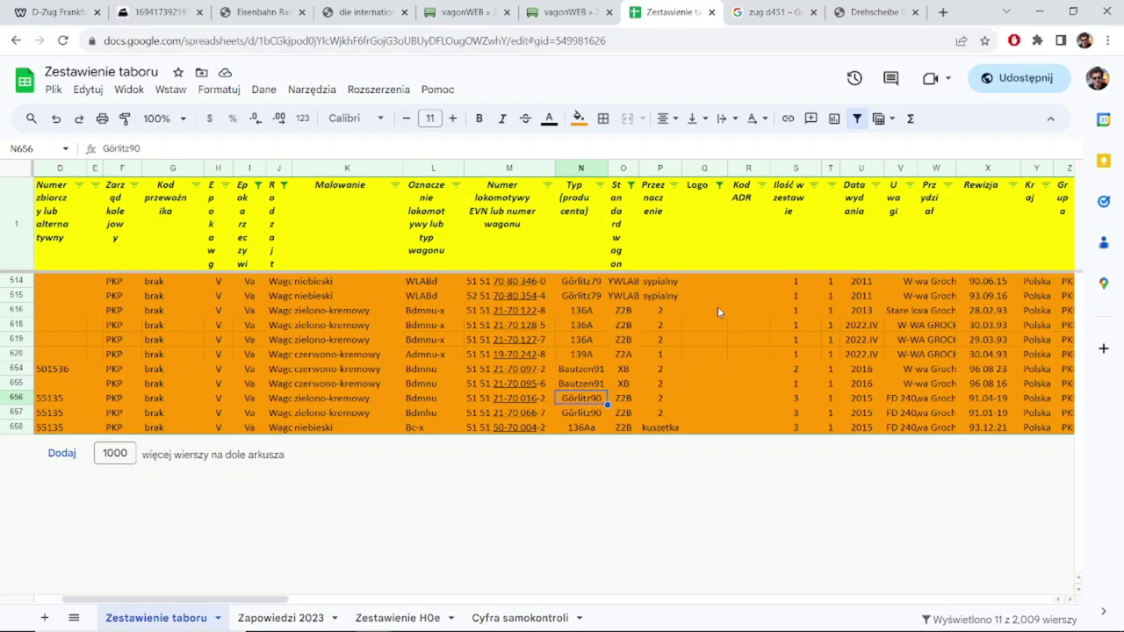
key("Up")
key("Up")
key("Up")
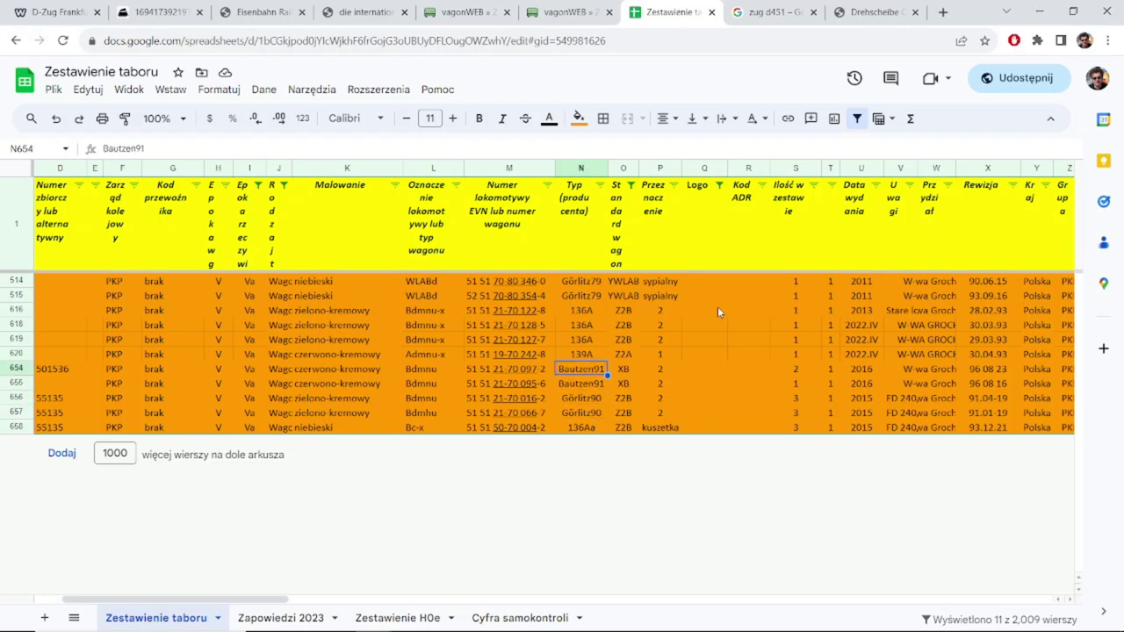
- Check the entries of Tillig 501536 #2 from its wagon number back to its producer
key("Left")
key("Left")
key("Left")
key("Left")
key("Left")
key("Left")
key("Left")
key("Left")
key("Left")
key("Left")
key("Left")
key("Left")
key("Left")
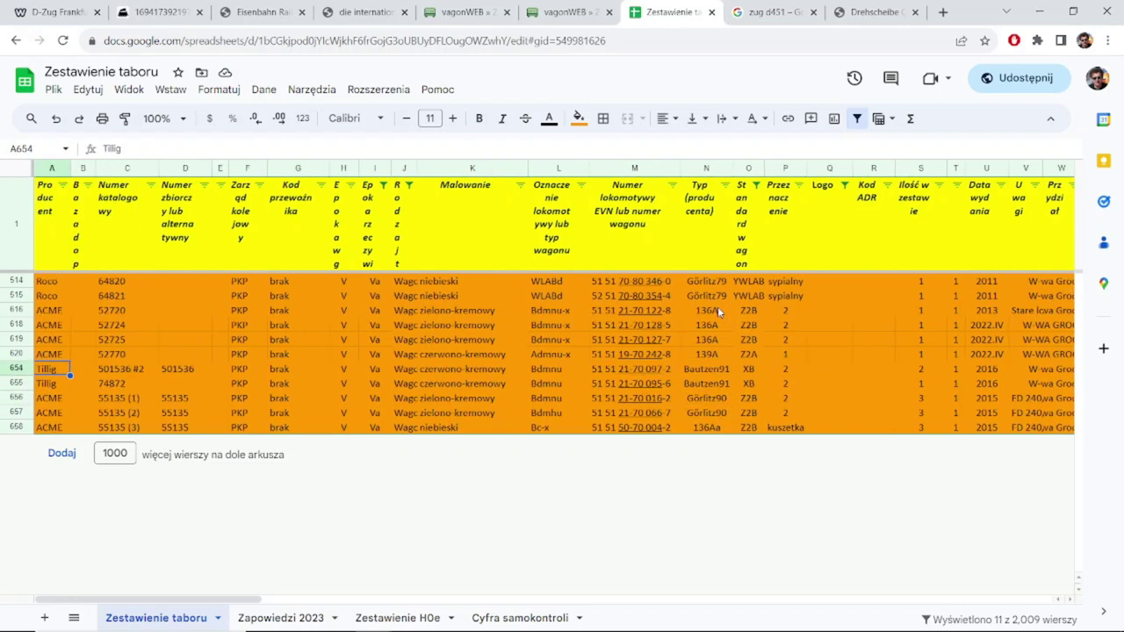
- Review the entries of Tillig 501536 #2 from its producer across to its livery, type and later columns
key("Right")
key("Right")
key("Right")
key("Right")
key("Right")
key("Right")
key("Right")
key("Right")
key("Right")
key("Right")
key("Right")
key("Right")
key("Right")
key("Right")
key("Right")
key("Right")
key("Right")
key("Right")
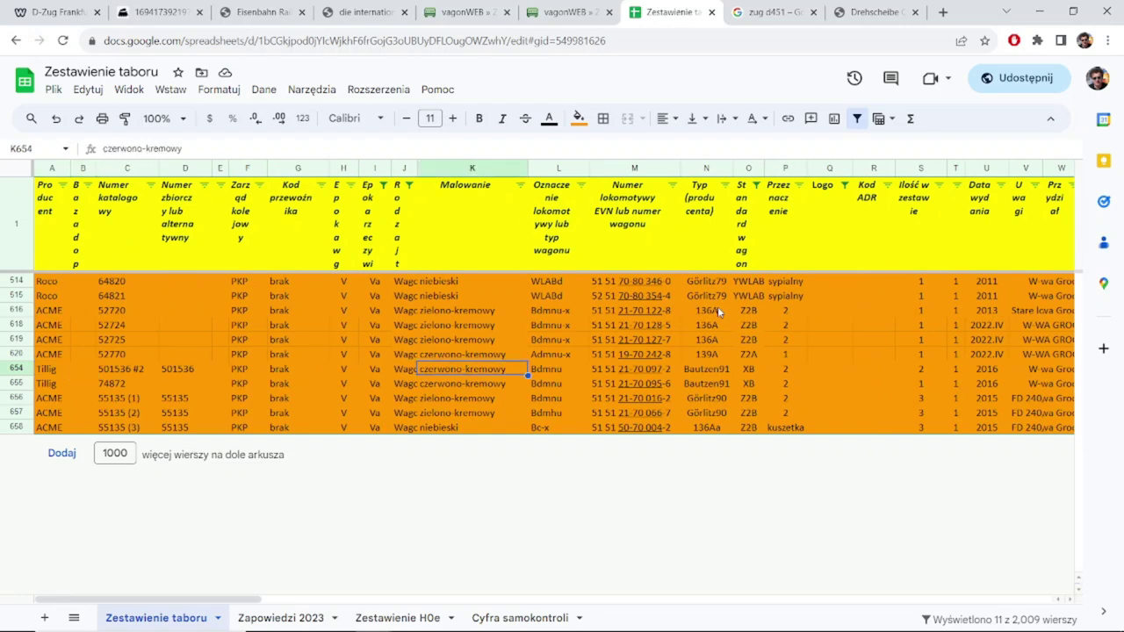
key("Left")
key("Left")
key("Left")
key("Left")
key("Left")
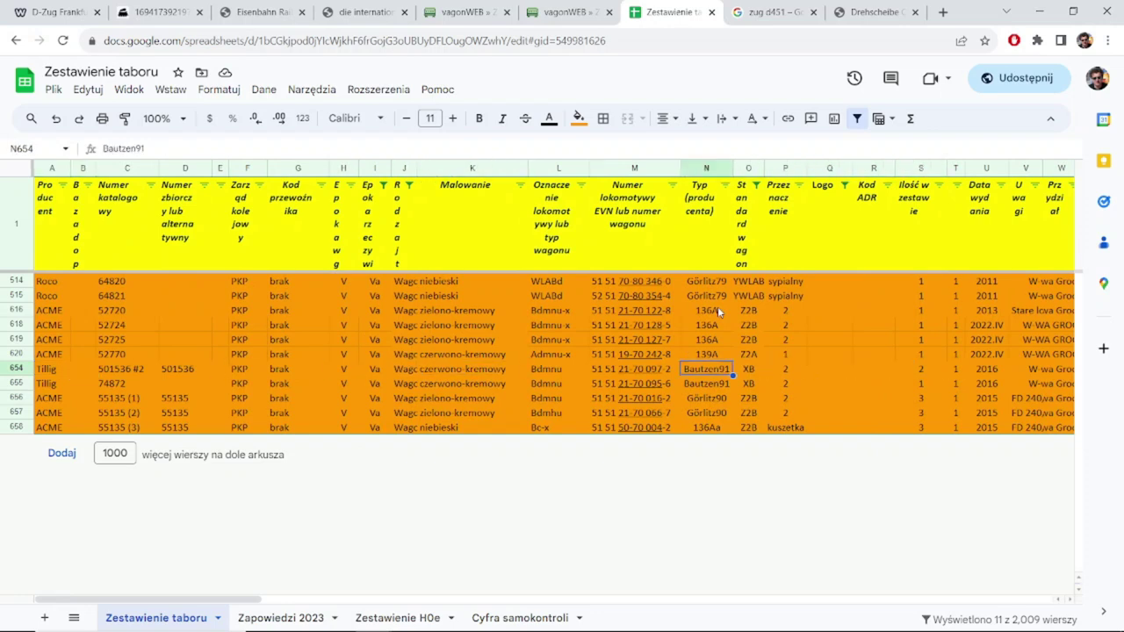
- Check the entries of ACME 55135 (1) from its type across to its remarks and home depot
key("Down")
key("Down")
key("Right")
key("Right")
key("Right")
key("Right")
key("Right")
key("Right")
key("Right")
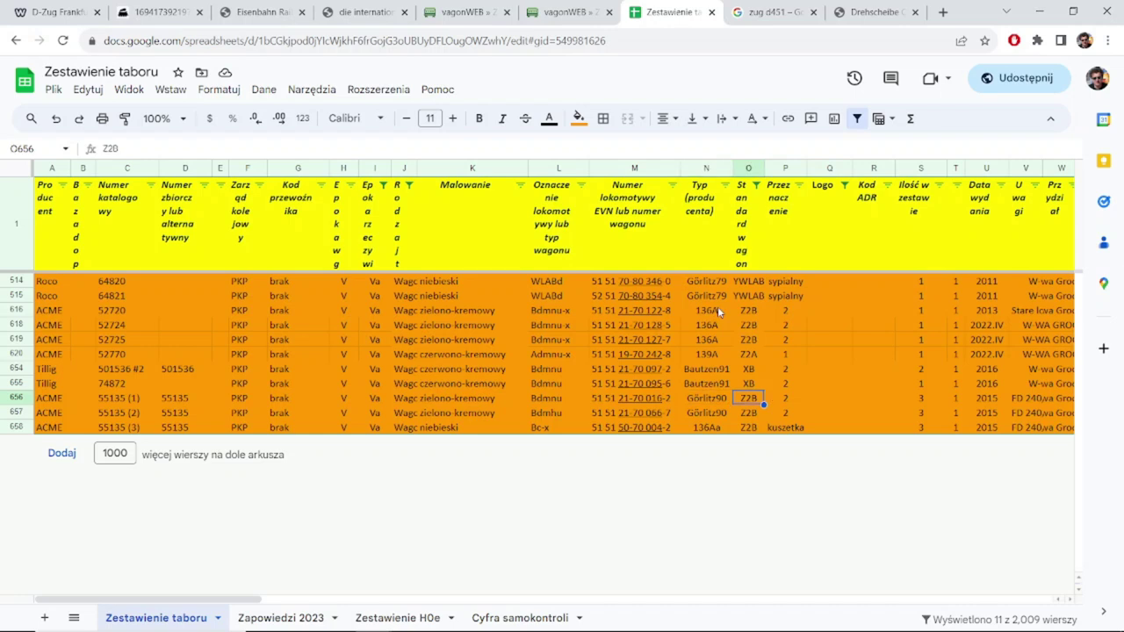
key("Right")
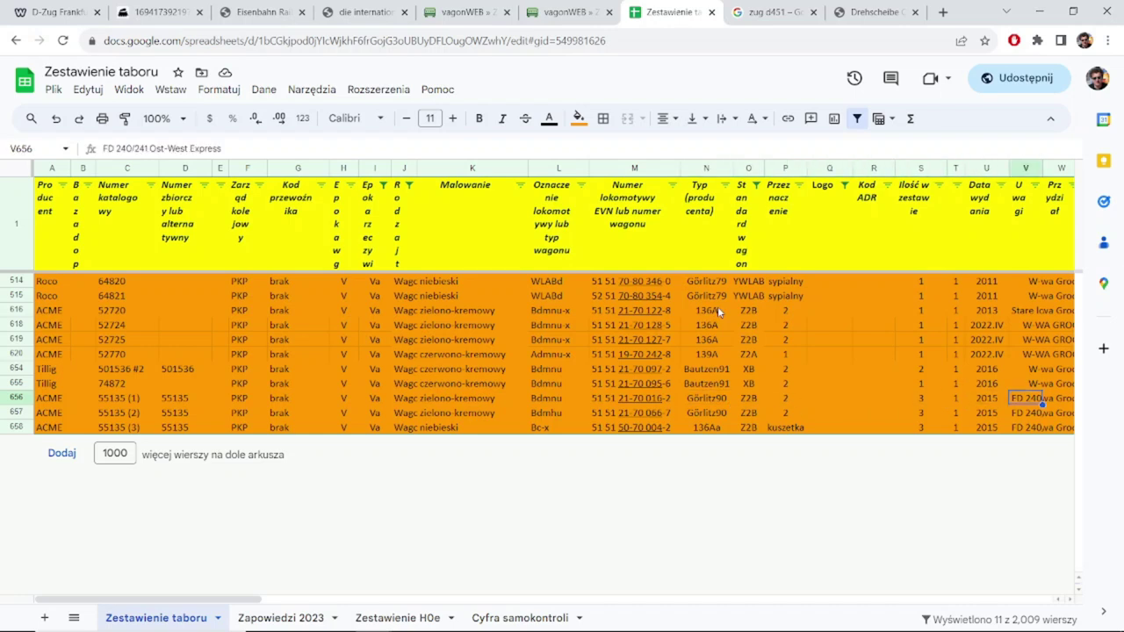
key("Right")
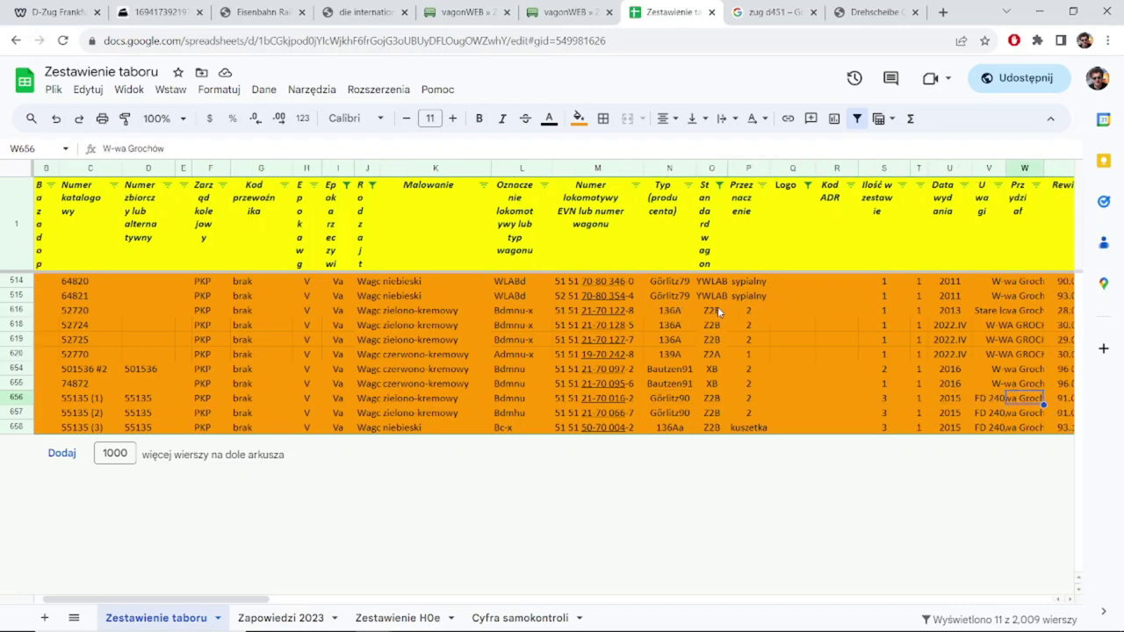
key("Left")
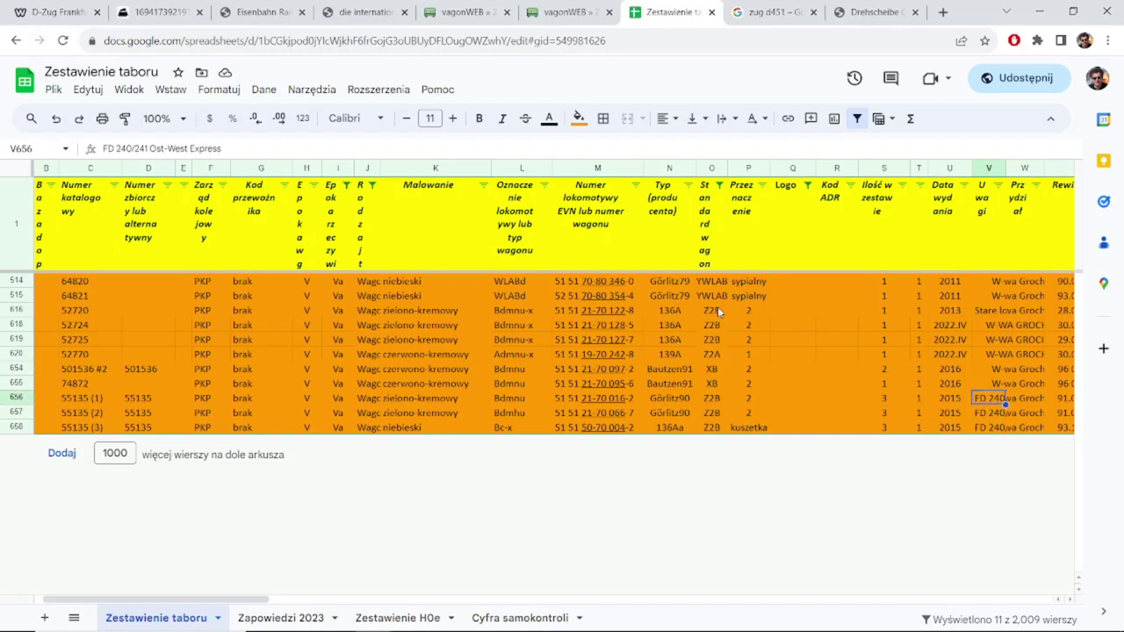
- Read the ACME 55135 (1) entries back from its remarks to its intended use and type
key("Left")
key("Left")
key("Left")
key("Left")
key("Left")
key("Left")
key("Left")
key("Left")
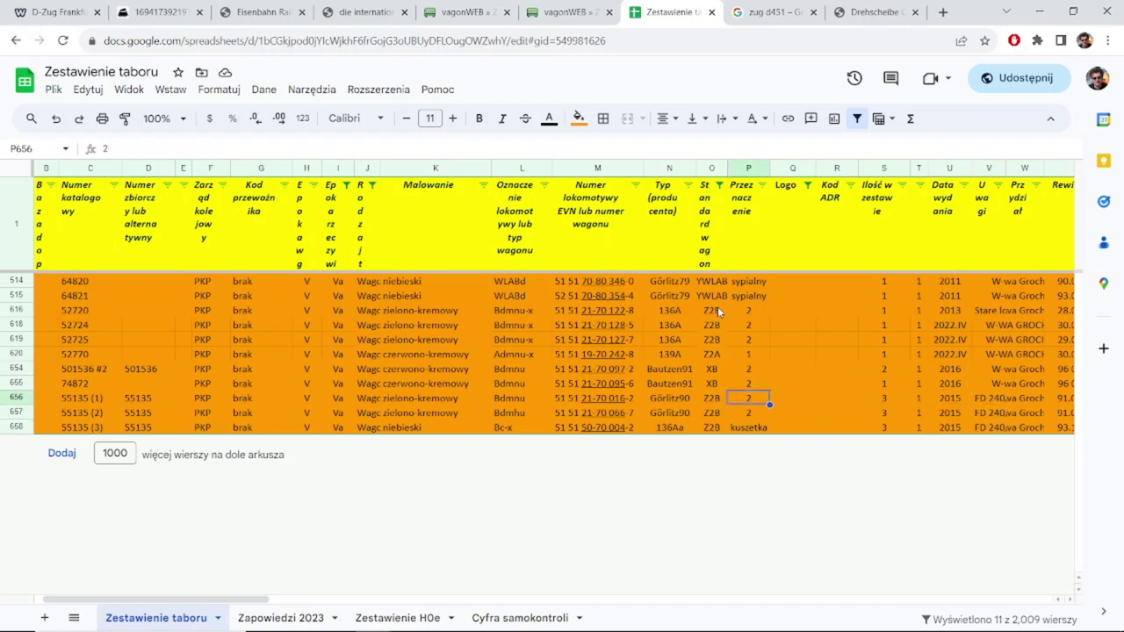
key("Down")
key("Up")
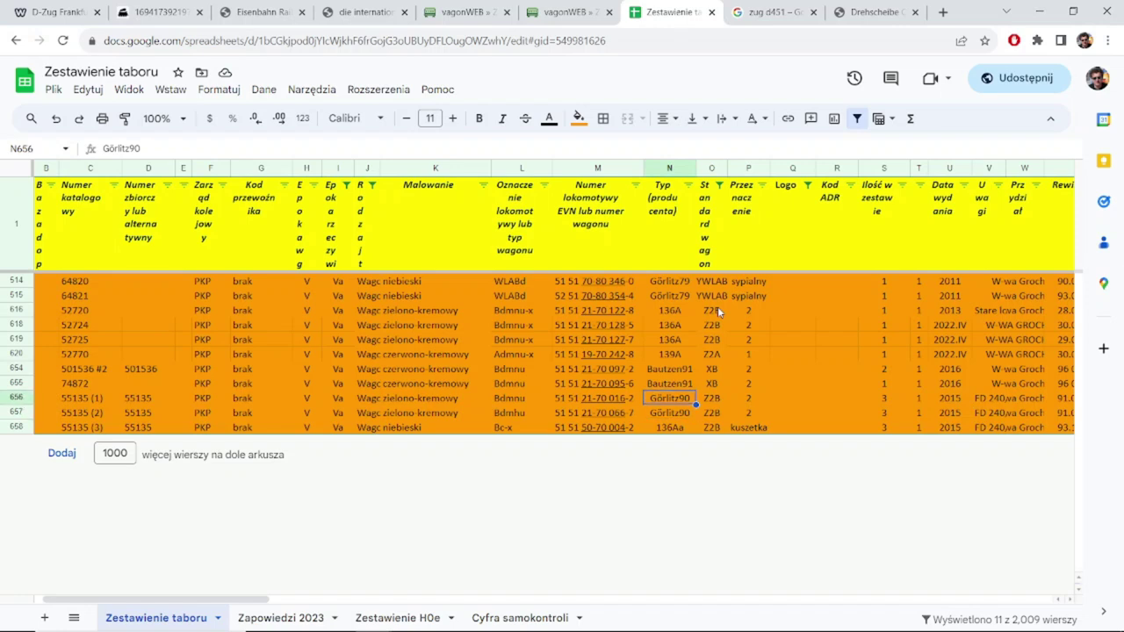
- Filter the producer column to exclude Tillig from the listed cars
key("Up")
key("Up")
key("Left")
key("Left")
key("Left")
key("Left")
key("Left")
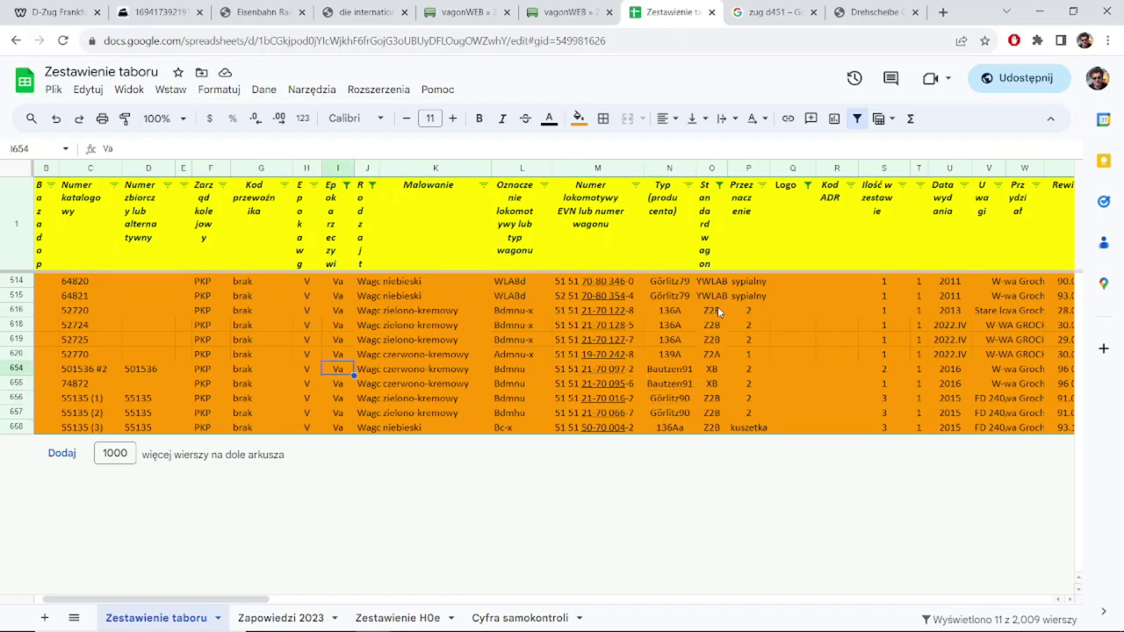
key("Home")
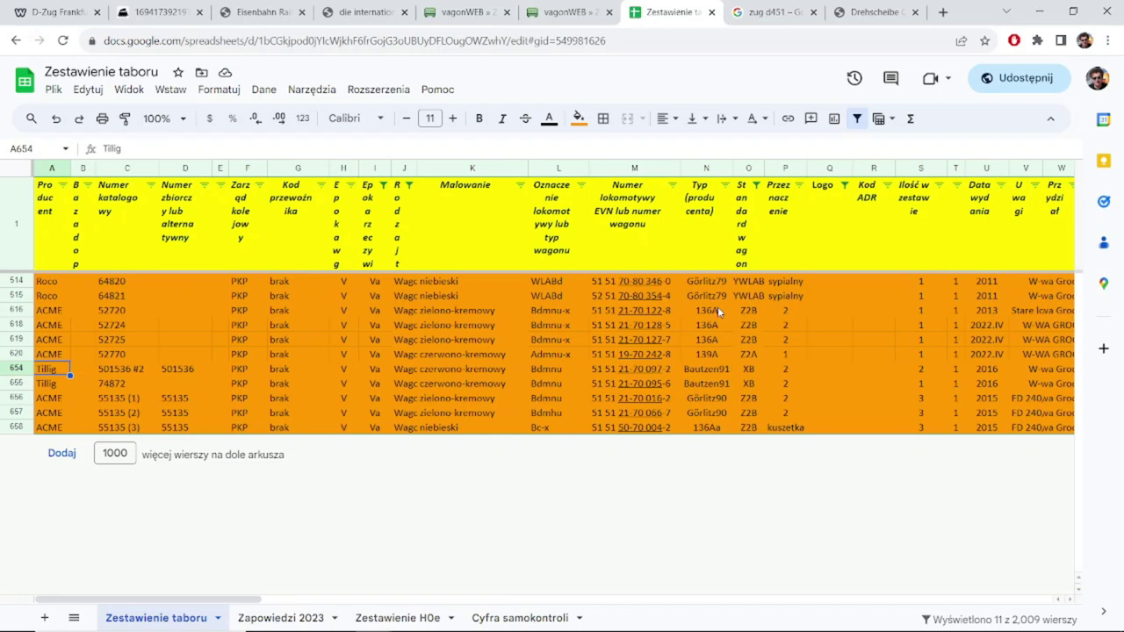
left_click(62, 185)
left_click(118, 475)
left_click(239, 547)
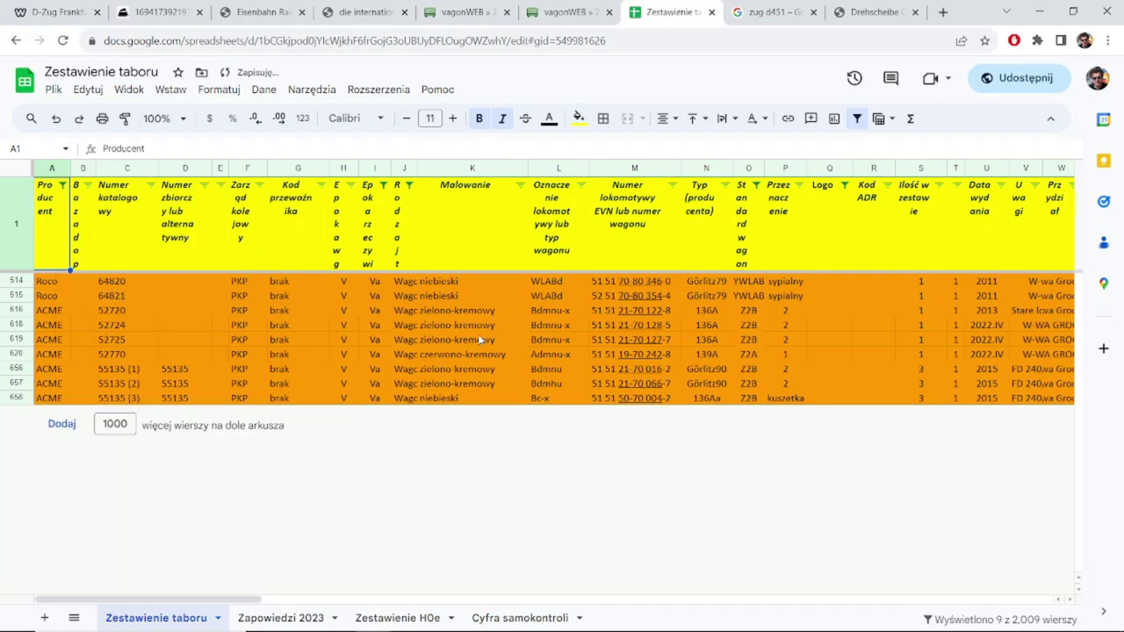
- Look over the liveries of the upper ACME and Roco cars, and the columns from livery across to logo
left_click(478, 338)
key("Up")
key("Up")
key("Up")
key("Up")
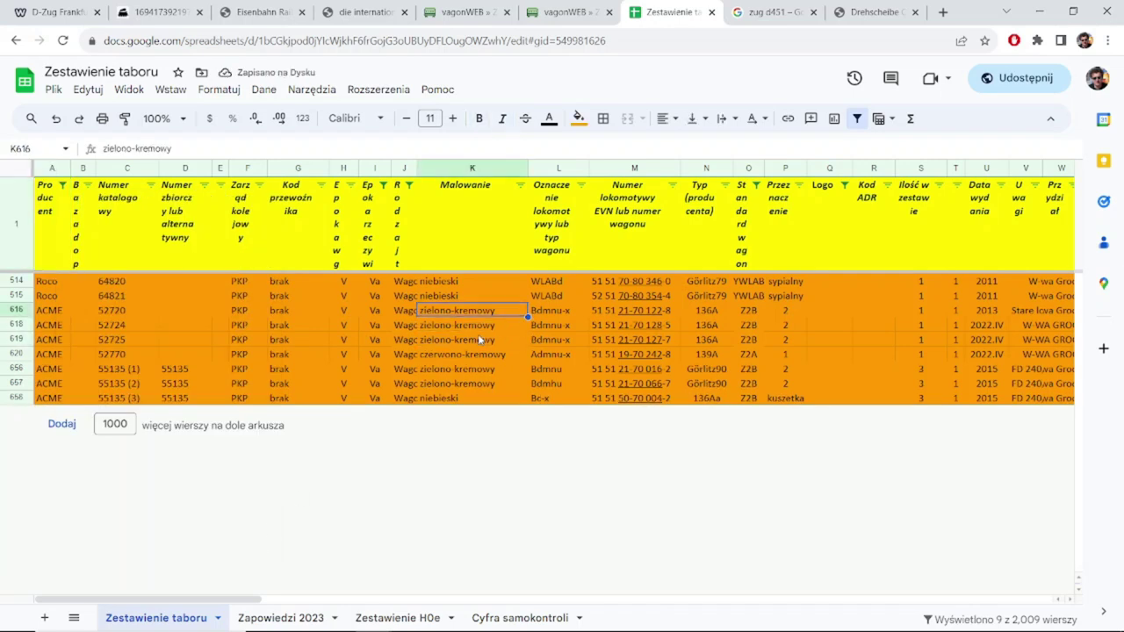
key("Right")
key("Right")
key("Right")
key("Right")
key("Right")
key("Right")
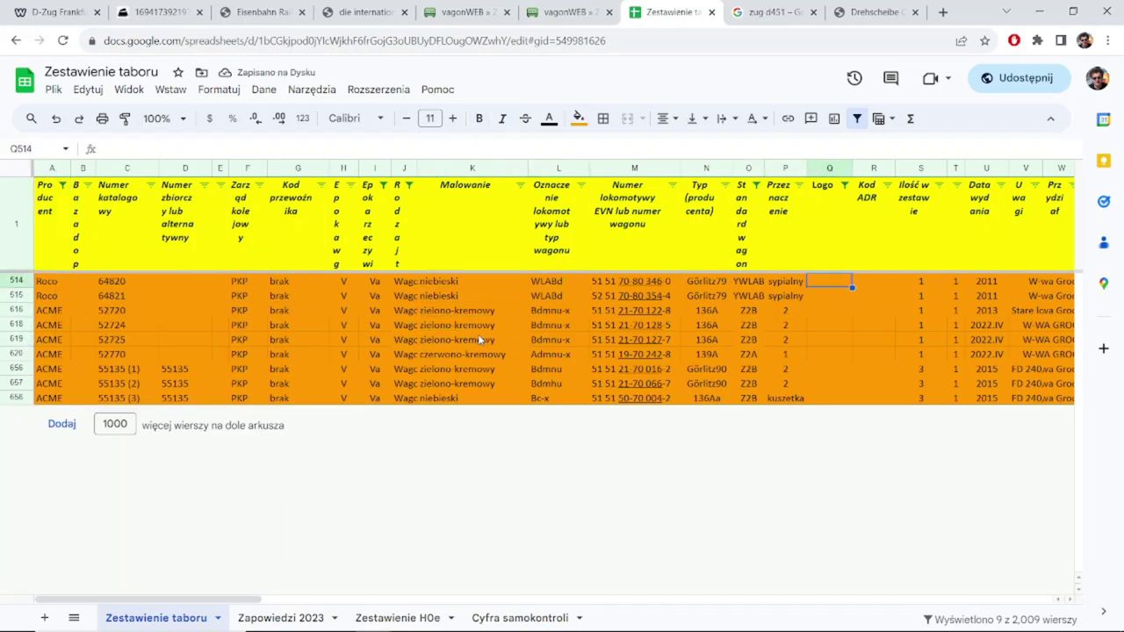
- Compare the intended uses of the remaining Roco and ACME cars
key("Left")
key("Down")
key("Down")
key("Down")
key("Down")
key("Down")
key("Down")
key("Down")
key("Down")
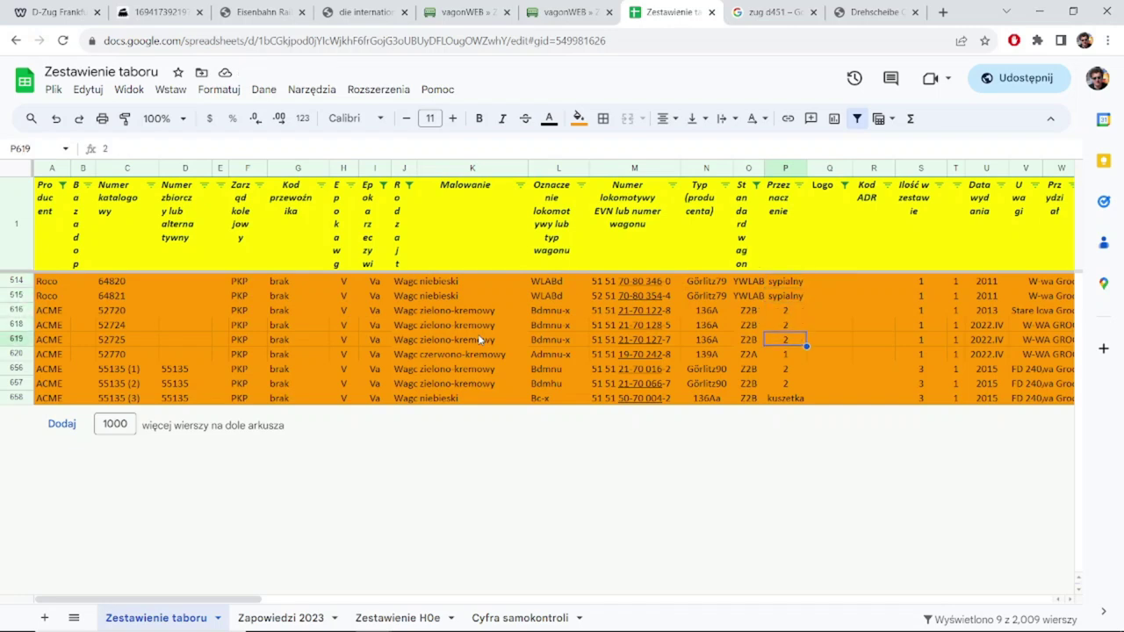
key("Up")
key("Up")
key("Up")
key("Up")
key("Up")
key("Up")
key("Up")
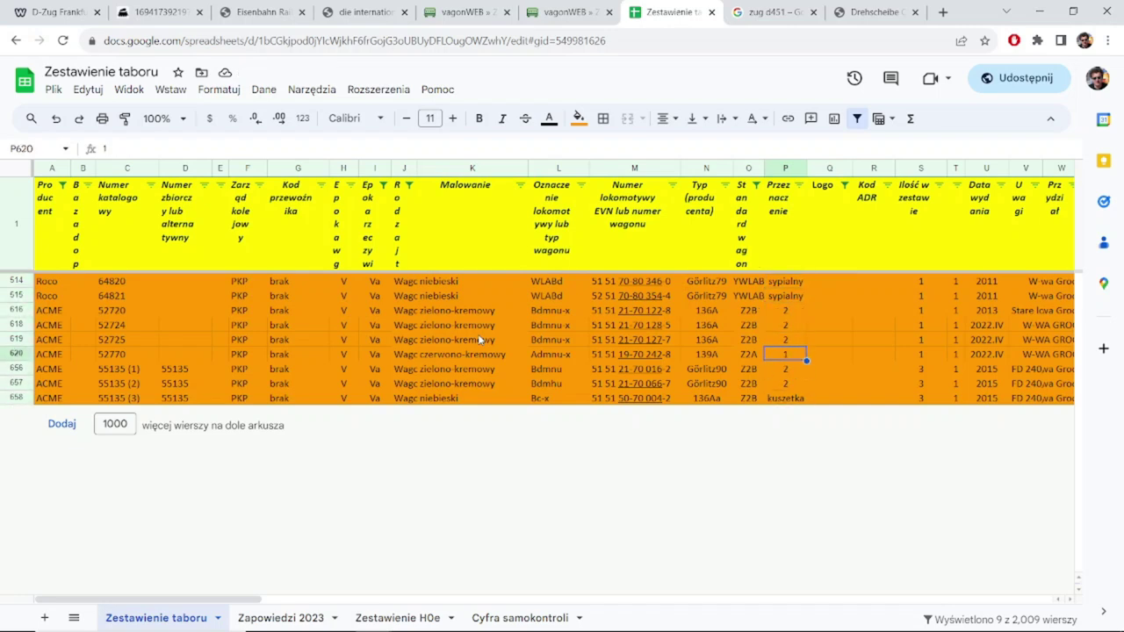
key("Up")
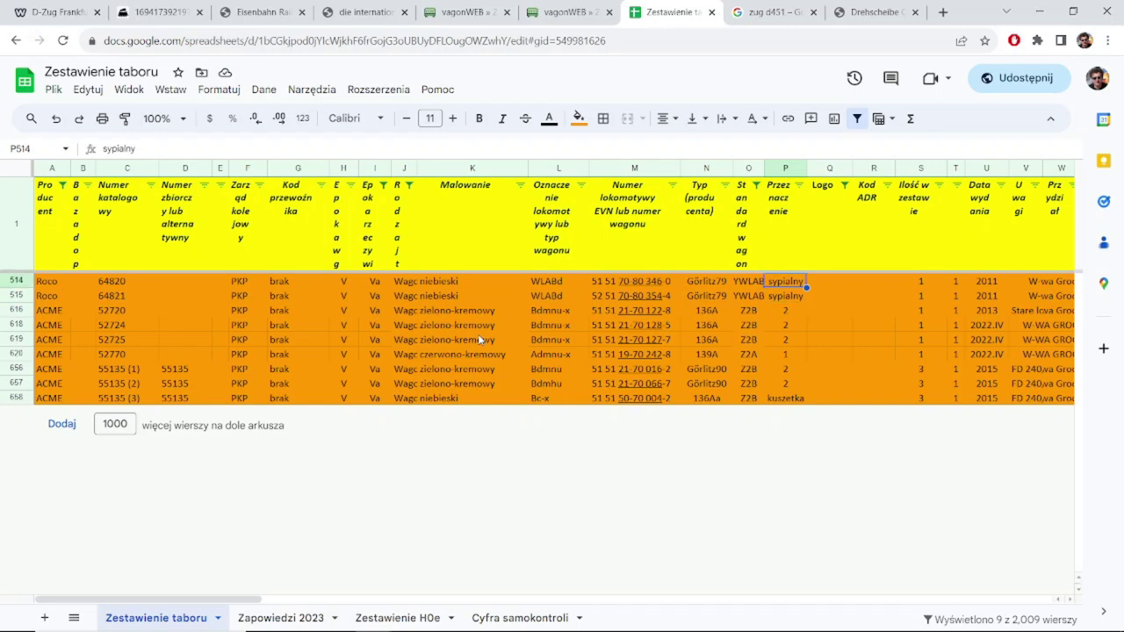
- Compare the wagon standards of the Roco and ACME cars
key("Left")
key("Down")
key("Down")
key("Up")
key("Up")
key("Down")
key("Down")
key("Down")
key("Down")
key("Down")
key("Down")
key("Down")
key("Down")
key("Up")
key("Up")
- Compare the remarks of the three cars in the ACME 55135 set
key("Right")
key("Right")
key("Right")
key("Right")
key("Right")
key("Right")
key("Right")
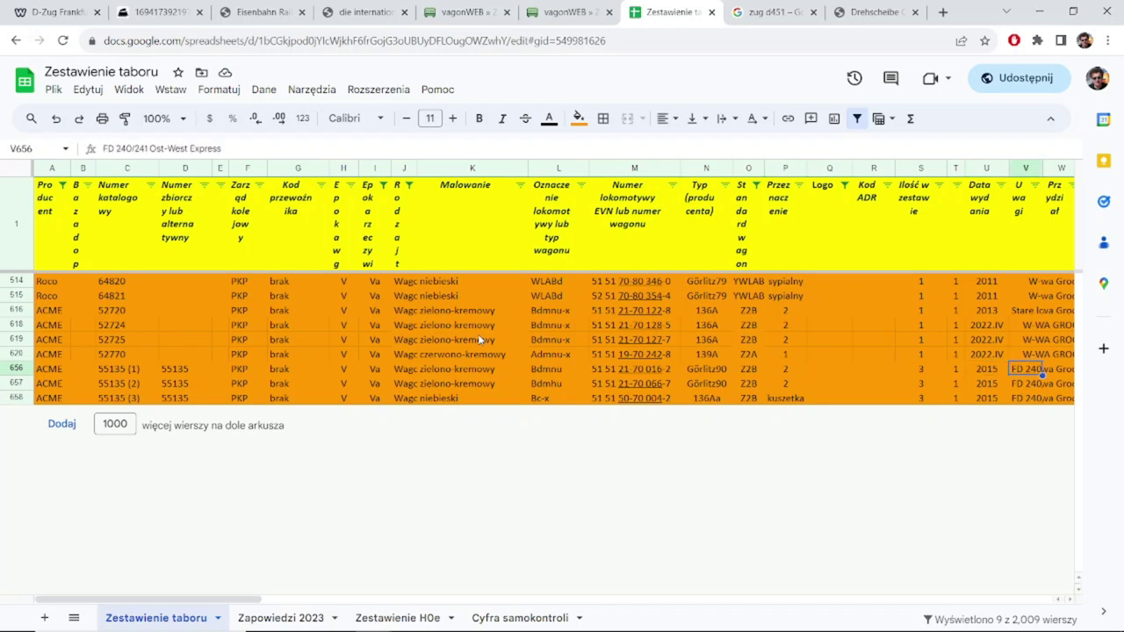
key("Down")
key("Down")
key("Up")
key("Up")
key("Down")
key("Down")
key("Up")
key("Up")
key("Down")
key("Down")
key("Up")
key("Up")
- Check the entries of ACME 55135 (1) from its livery across to its release year and remarks
left_click(478, 339)
key("Down")
key("Down")
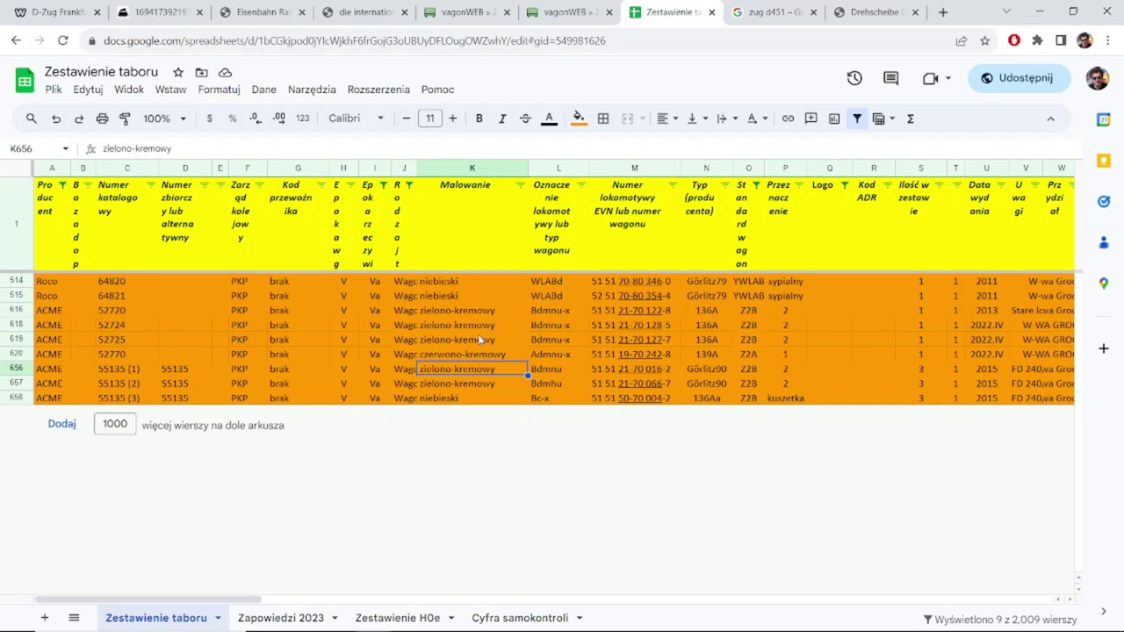
key("Right")
key("Right")
key("Right")
key("Right")
key("Right")
key("Right")
key("Right")
key("Right")
key("Right")
key("Right")
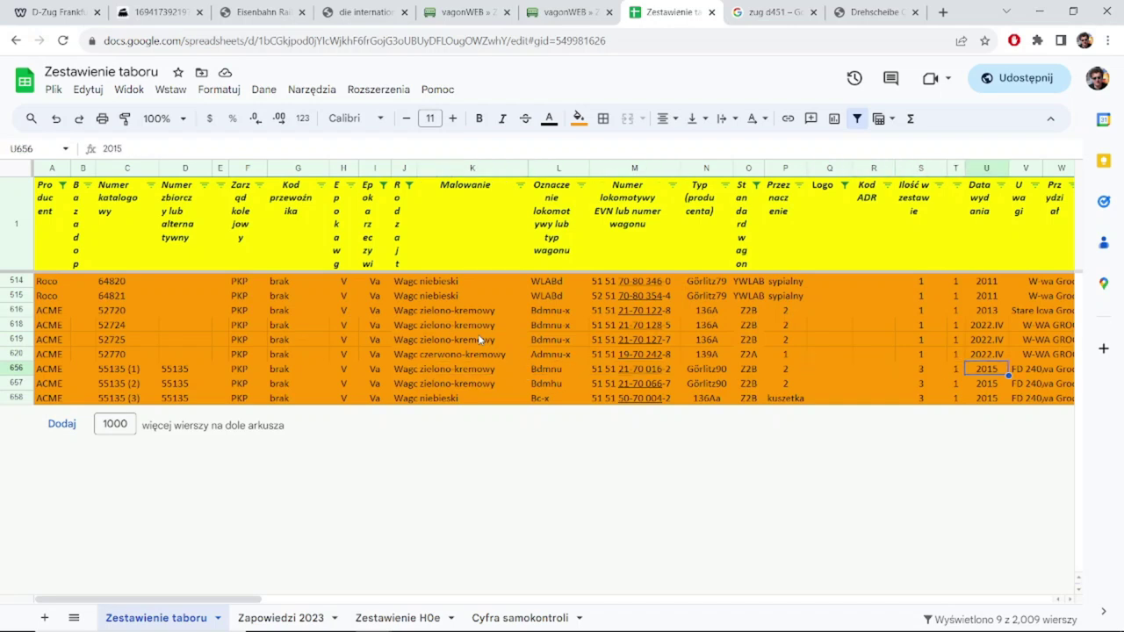
key("Right")
- Read the ACME 55135 (1) entries back from its remarks to its wagon designation
key("Left")
key("Left")
key("Left")
key("Left")
key("Left")
key("Left")
key("Left")
key("Left")
key("Left")
key("Left")
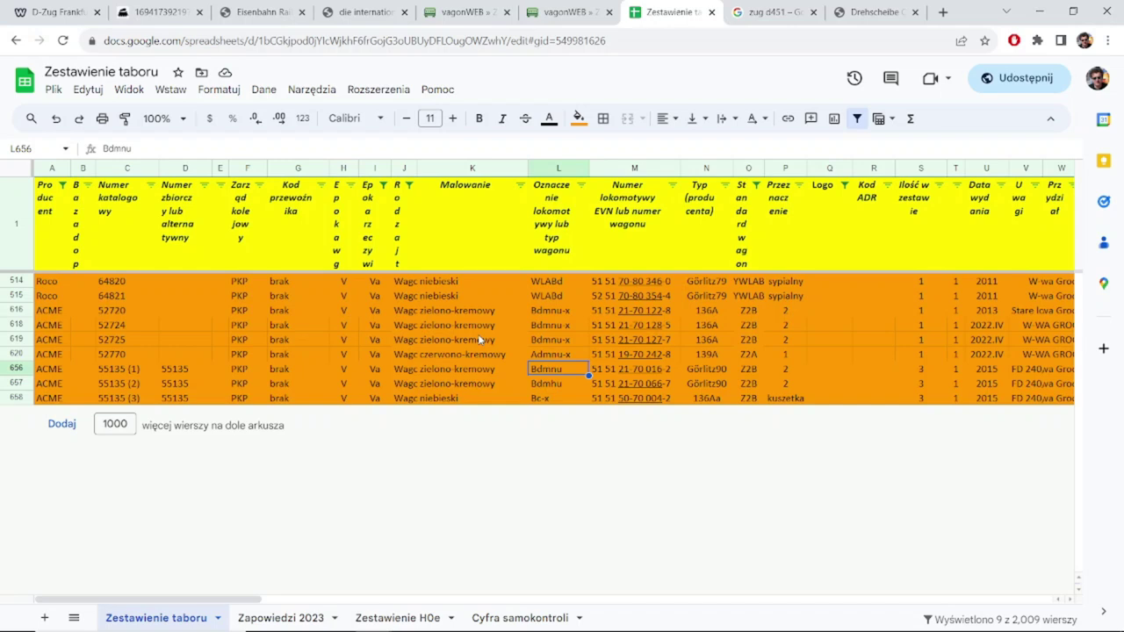
- Compare the wagon designations of ACME 52724, 52725 and 52770 with that of ACME 55135 (1)
key("Up")
key("Up")
key("Up")
key("Down")
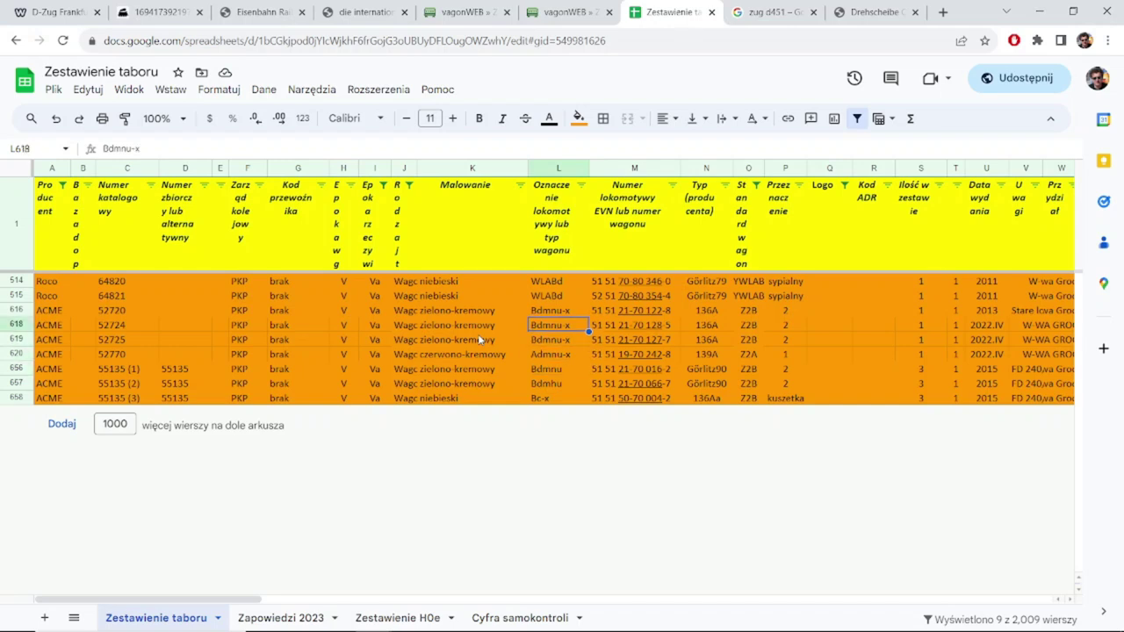
key("Down")
key("Down")
- Examine the entries of ACME 55135 (1) from its wagon number onward toward its remarks
key("Right")
key("Right")
key("Right")
key("Right")
key("Right")
key("Right")
key("Right")
key("Right")
key("Right")
key("Right")
key("Right")
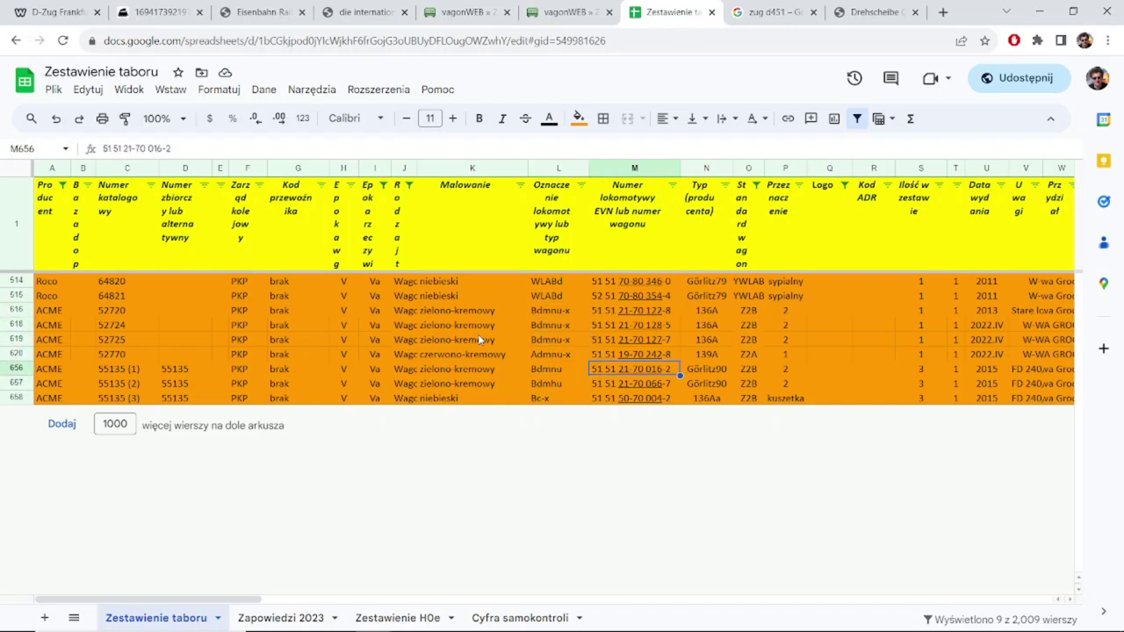
- Compare the revision date (Rewizja) of ACME 55135 (1) with that of ACME 52770
key("Right")
key("Right")
key("Left")
key("Left")
key("Right")
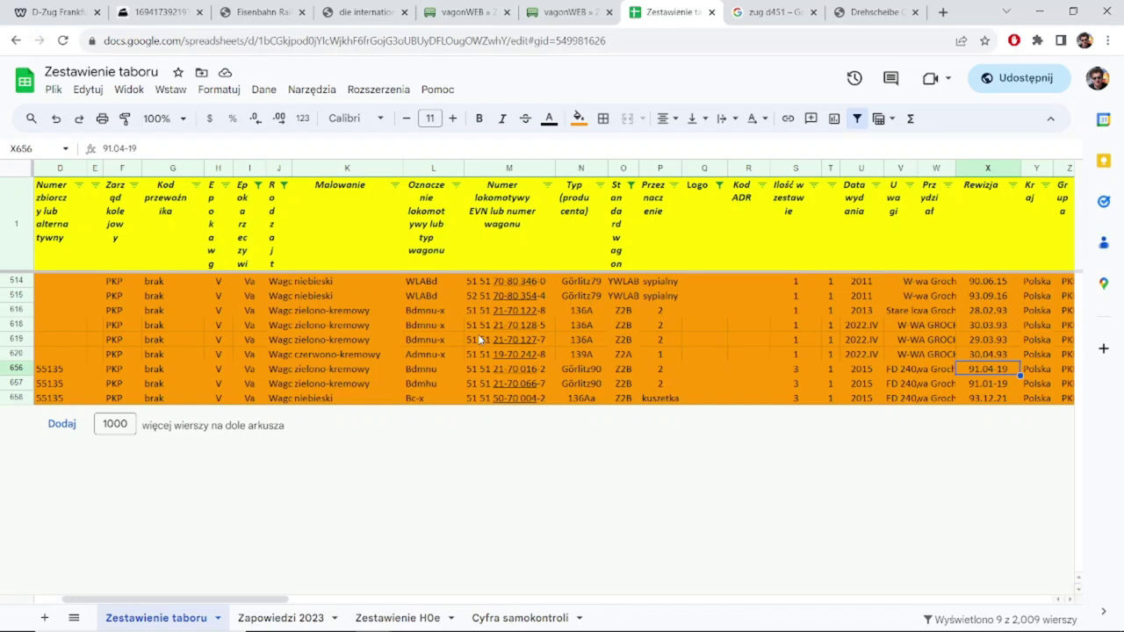
key("Up")
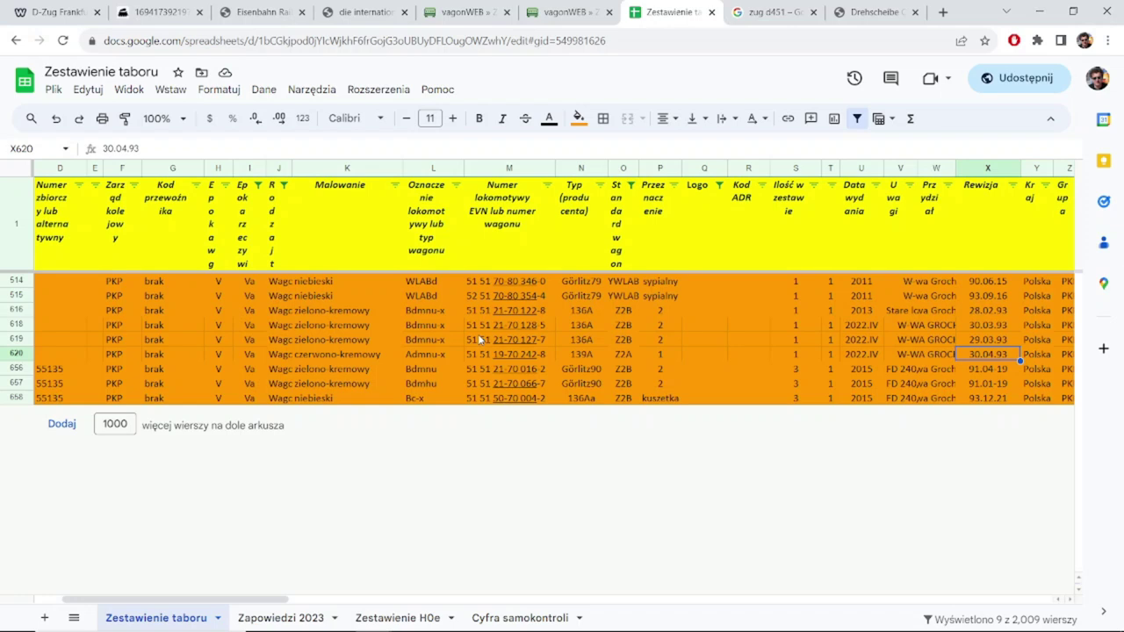
key("Down")
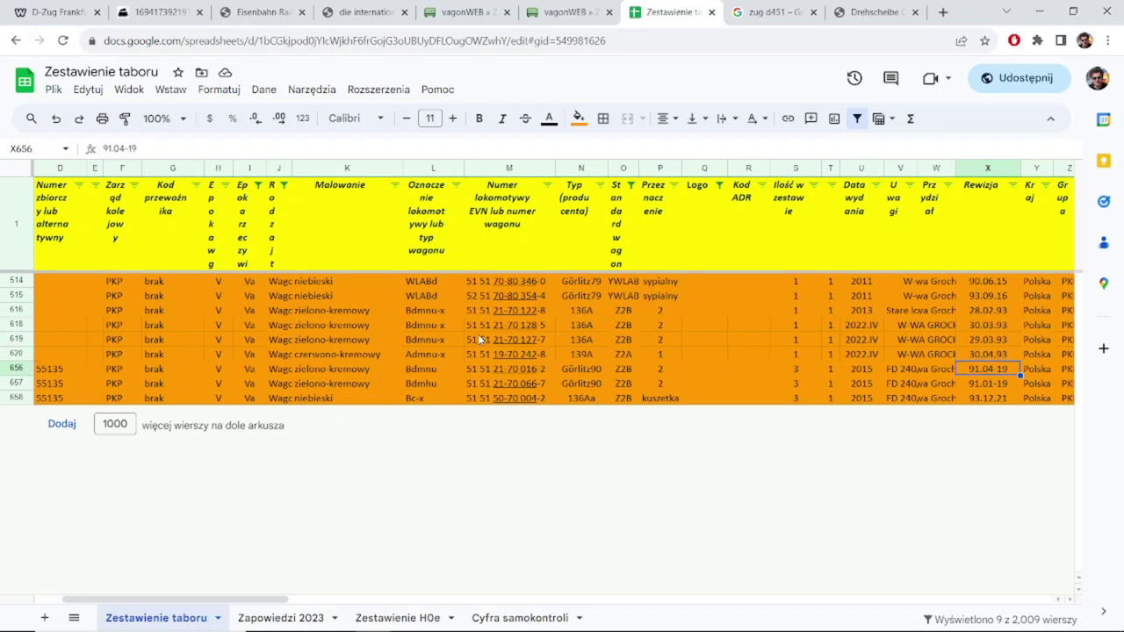
- Switch to the vagonWEB page of train D 451 and review its 1995/1996 wagon composition on the Frankfurt/Main Hbf–Zgorzelec section
left_click(577, 11)
left_click_drag(406, 543, 771, 536)
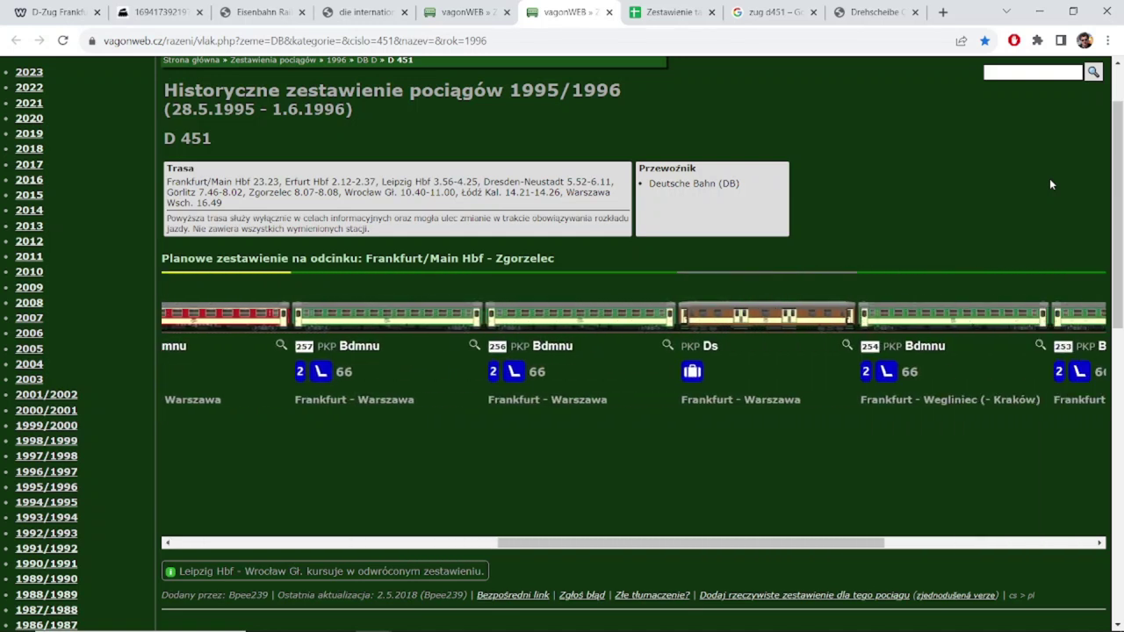
scroll(1049, 185, "down", 1)
scroll(1049, 185, "up", 3)
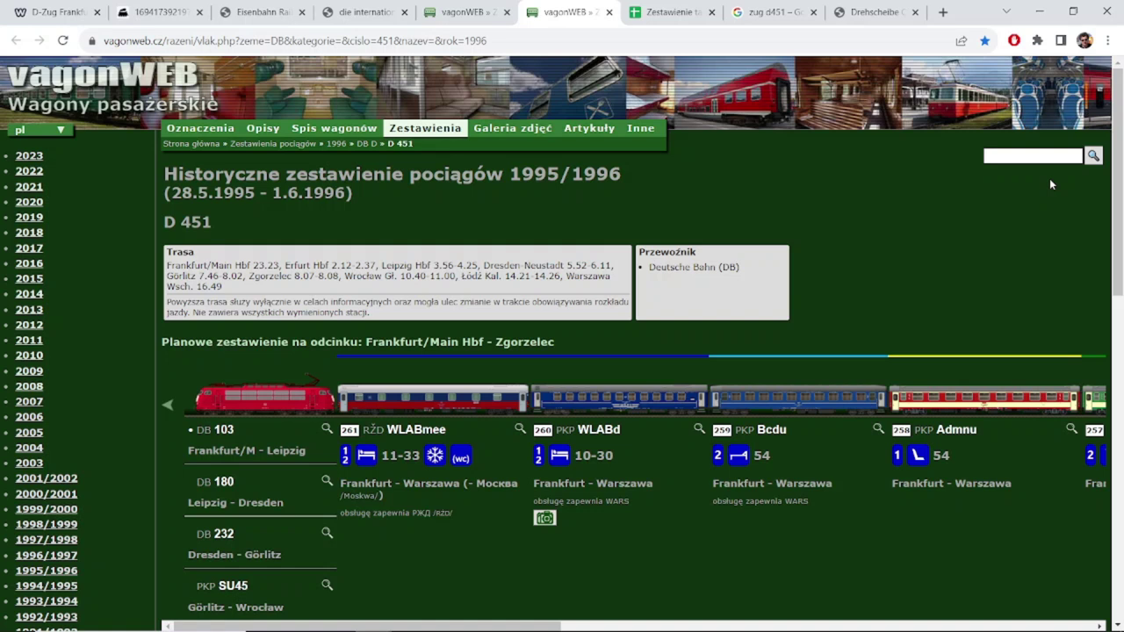
scroll(1050, 183, "down", 1)
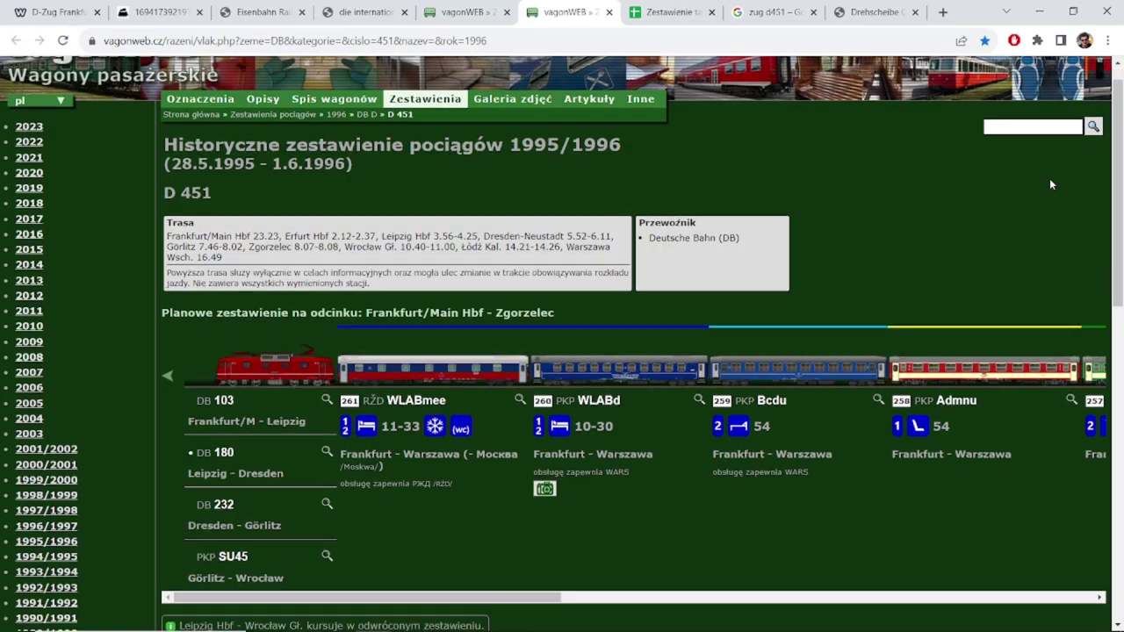